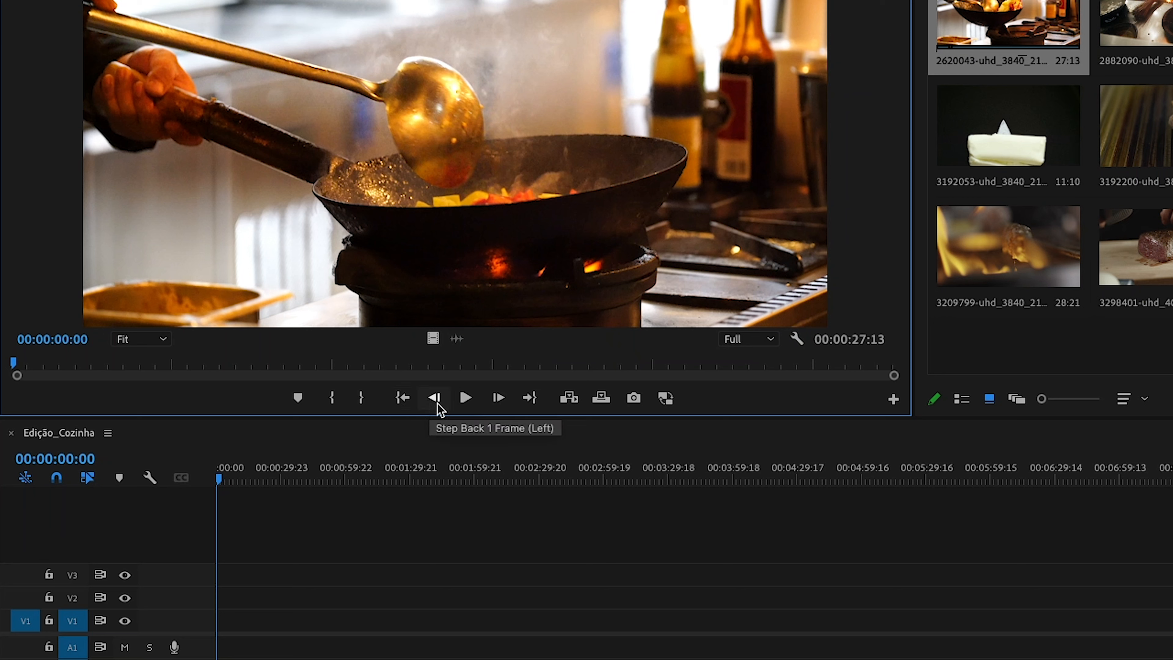
- Play the opening of the wok clip, step forward one frame and jump to the end of the clip
left_click(466, 398)
left_click(466, 399)
left_click(498, 398)
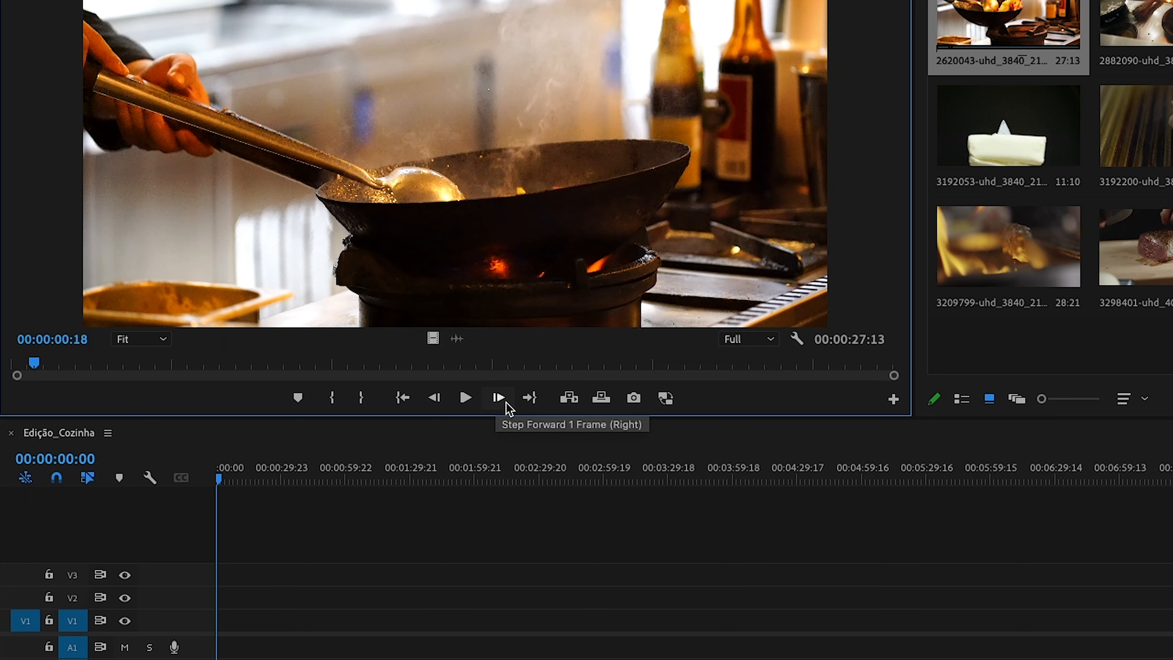
left_click(535, 405)
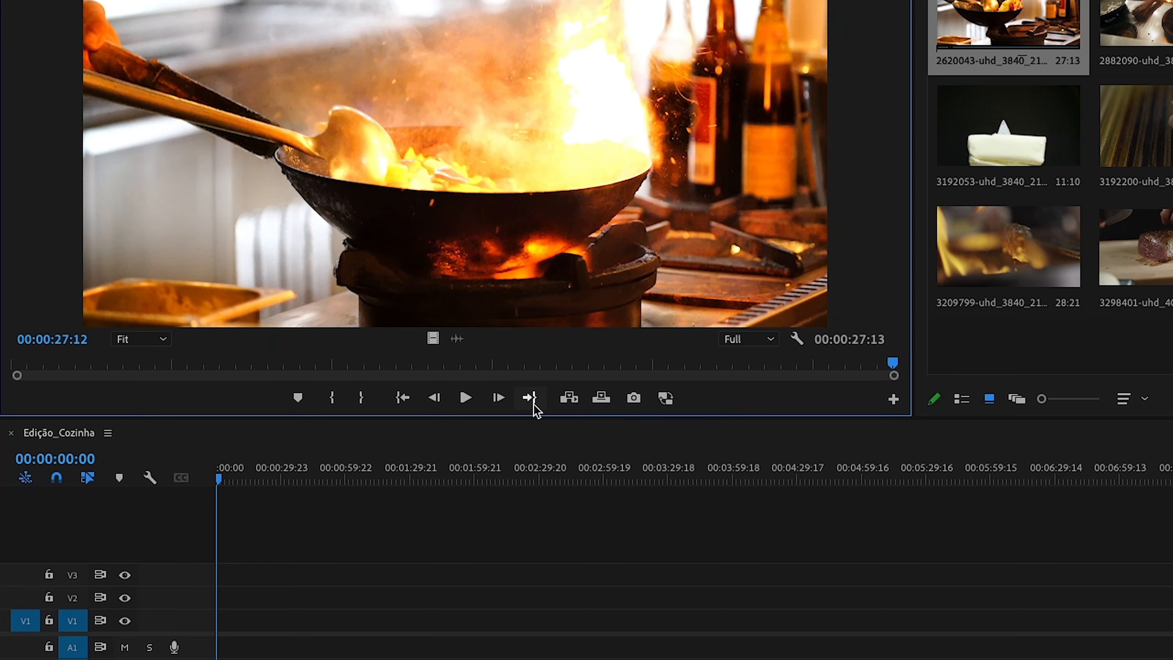
- Mark the wok clip's Out point at 00:00:20:05 and its In point at 00:00:09:03
left_click(661, 368)
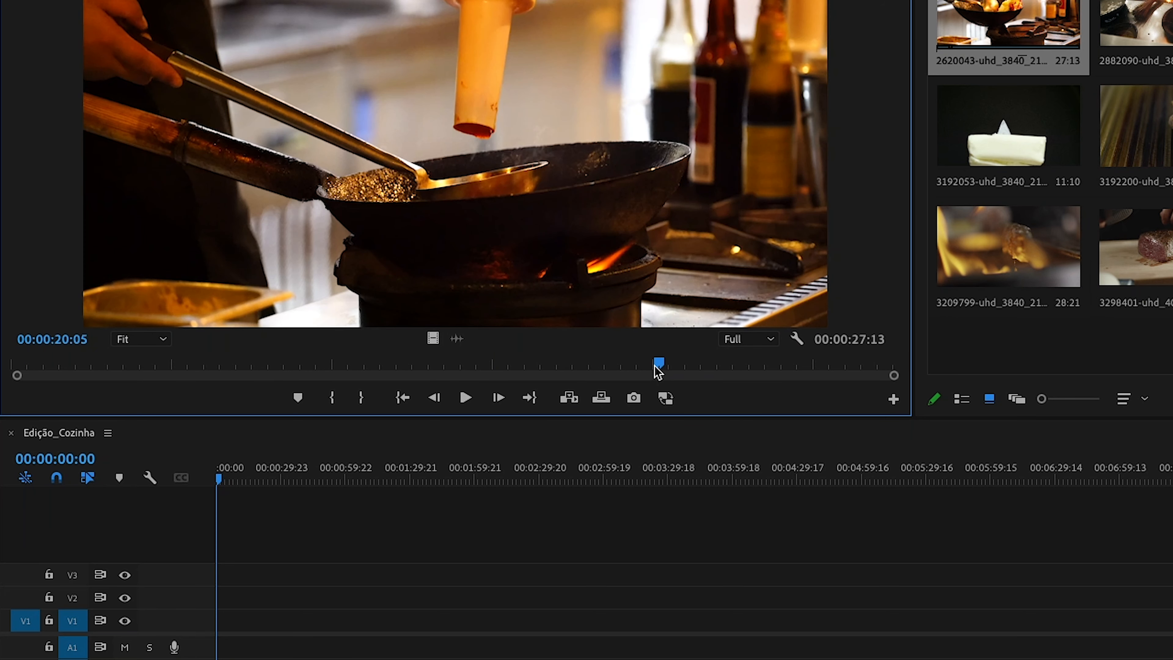
key("o")
left_click(304, 363)
key("i")
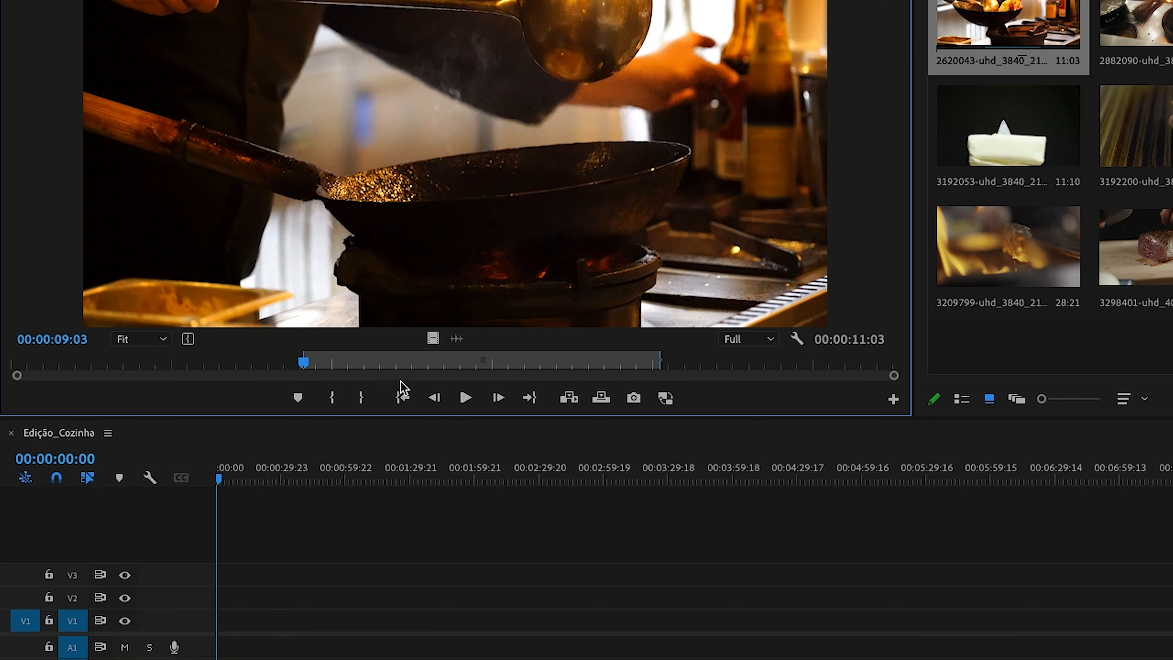
- Jump between the wok clip's In and Out points and insert the marked range at the start of the Edição_Cozinha sequence
left_click(529, 399)
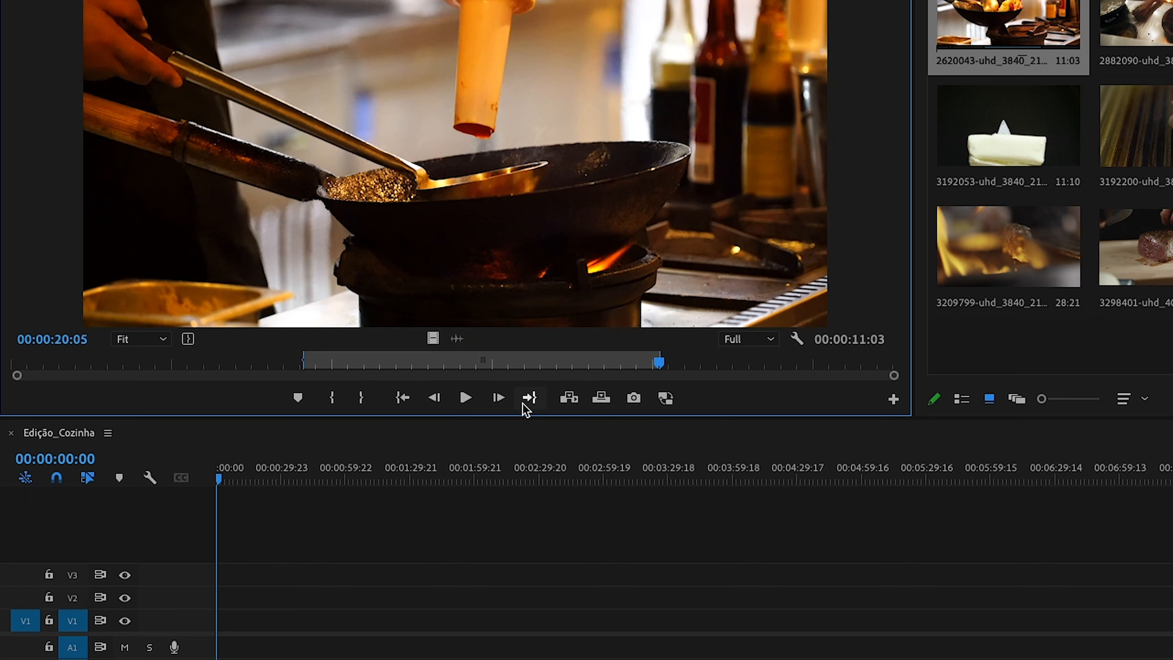
left_click(402, 400)
left_click(529, 398)
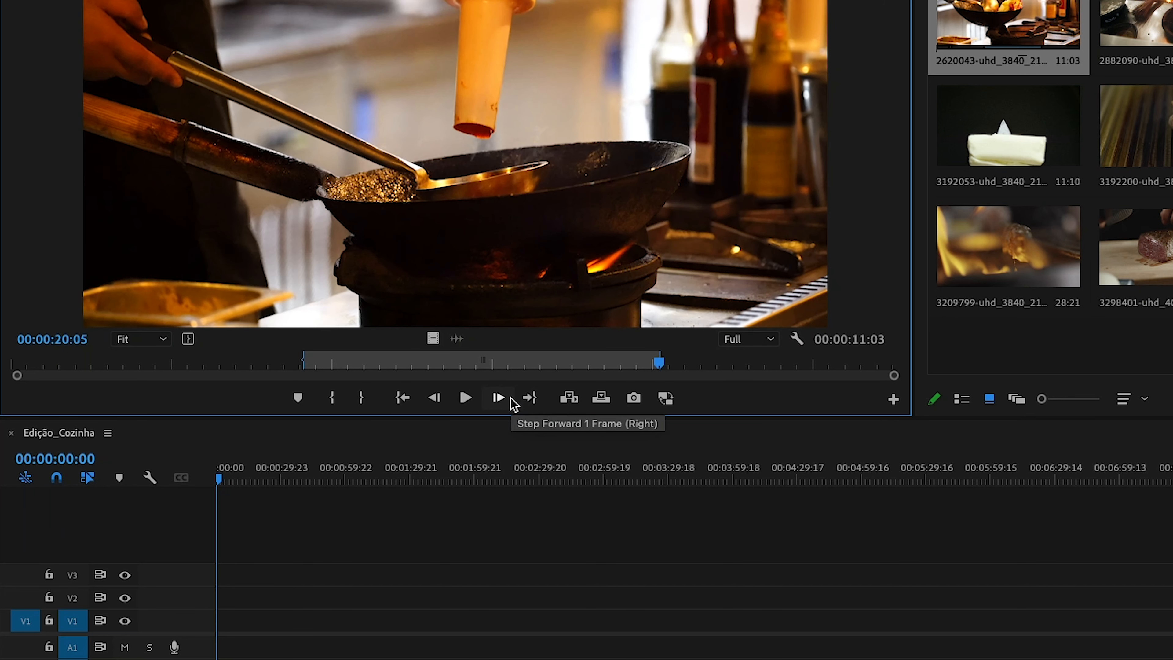
left_click(570, 398)
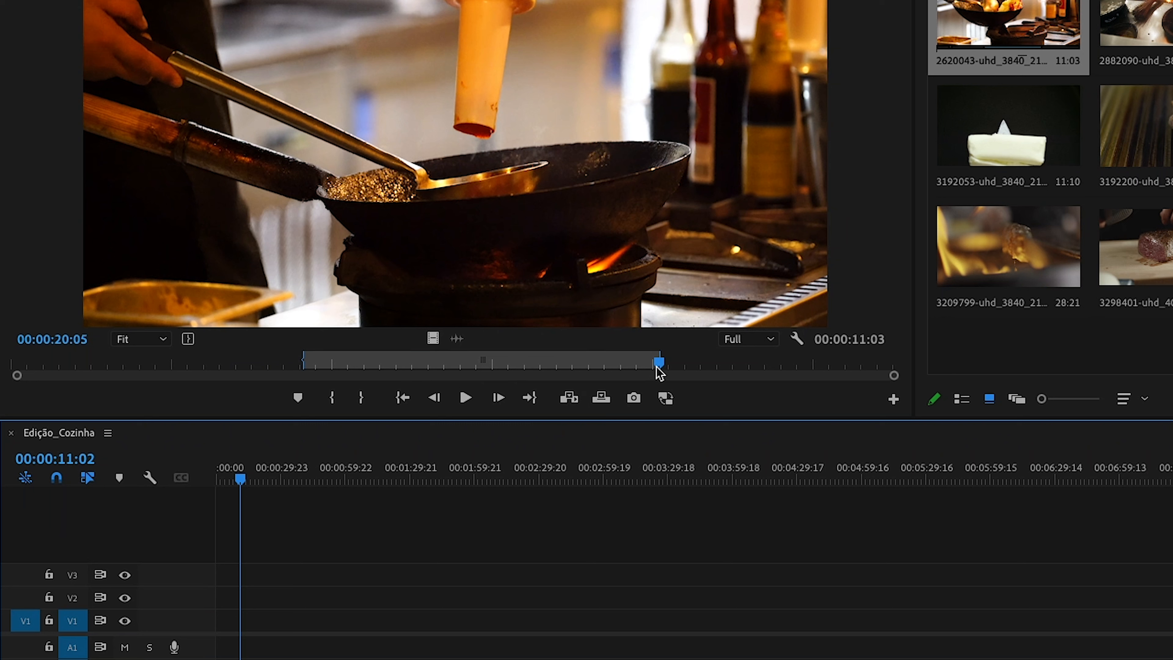
- Re-mark the wok clip with its In point at 00:00:06:07 and its Out point at 00:00:19:05
left_click(216, 365)
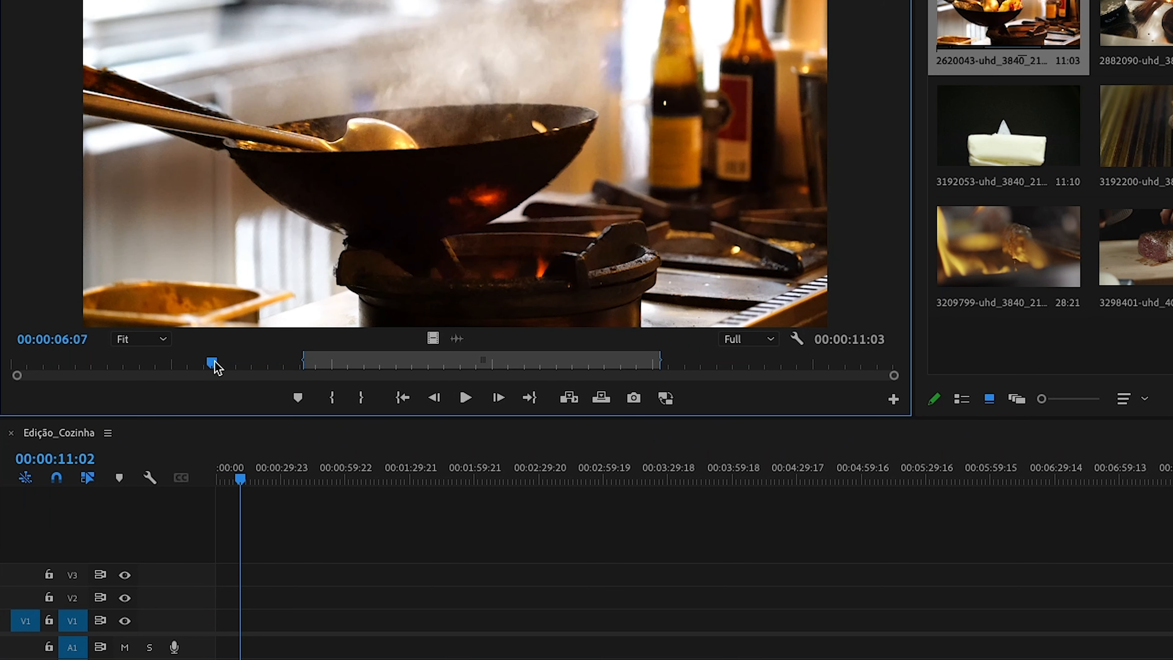
key("i")
left_click(556, 365)
key("o")
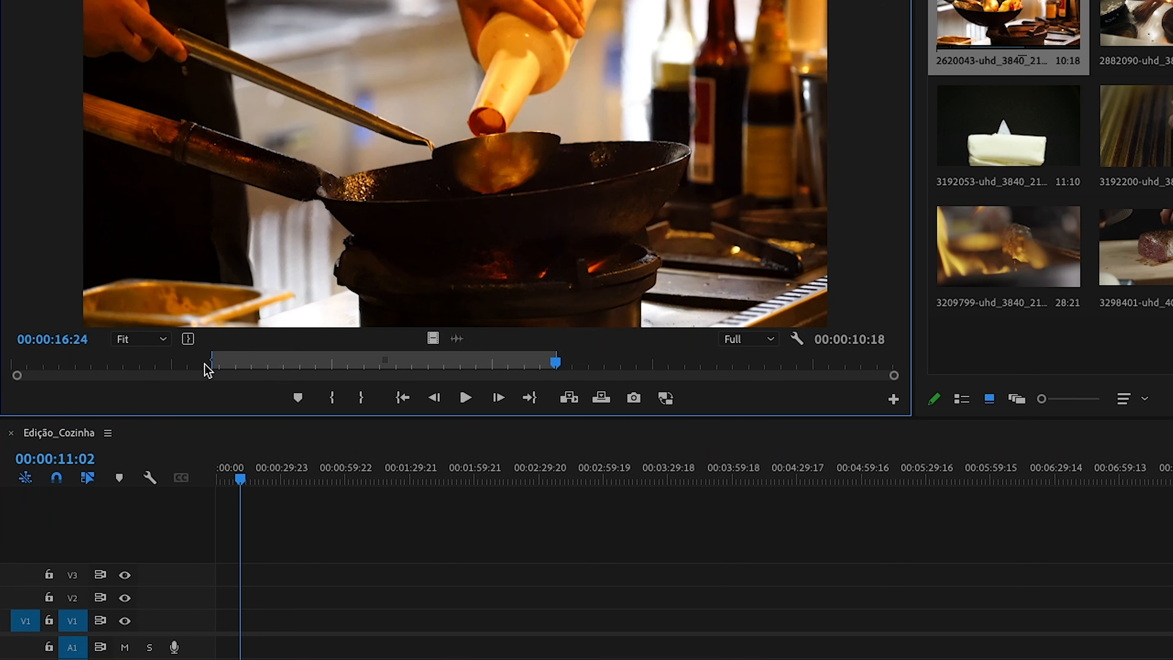
left_click(214, 366)
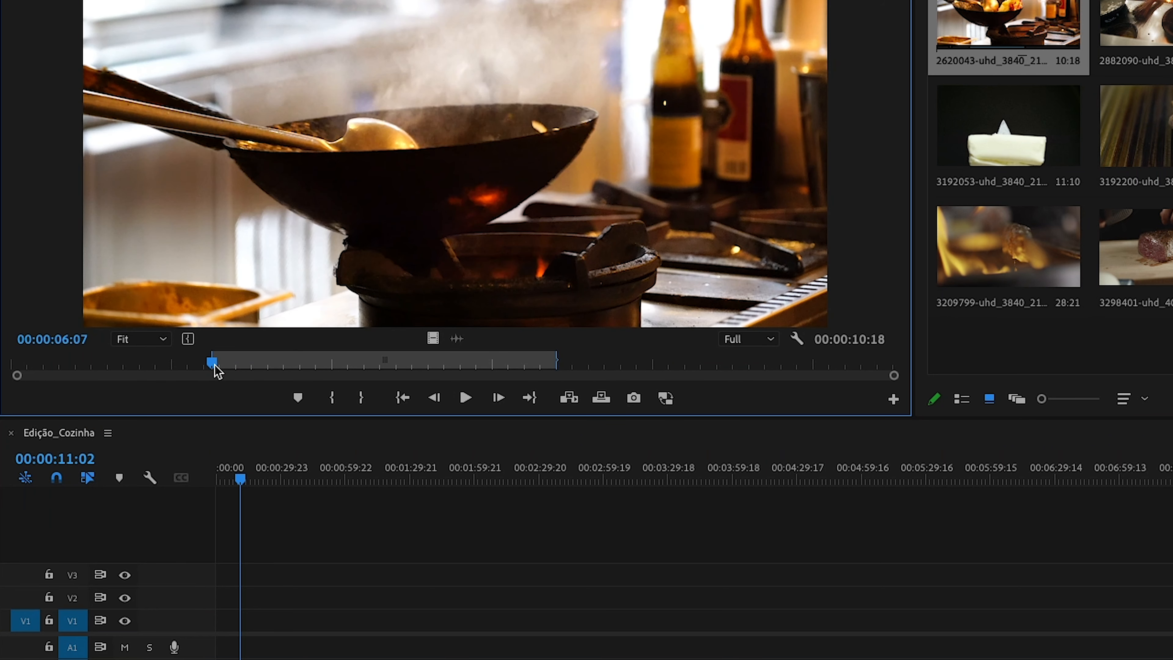
left_click(627, 365)
key("o")
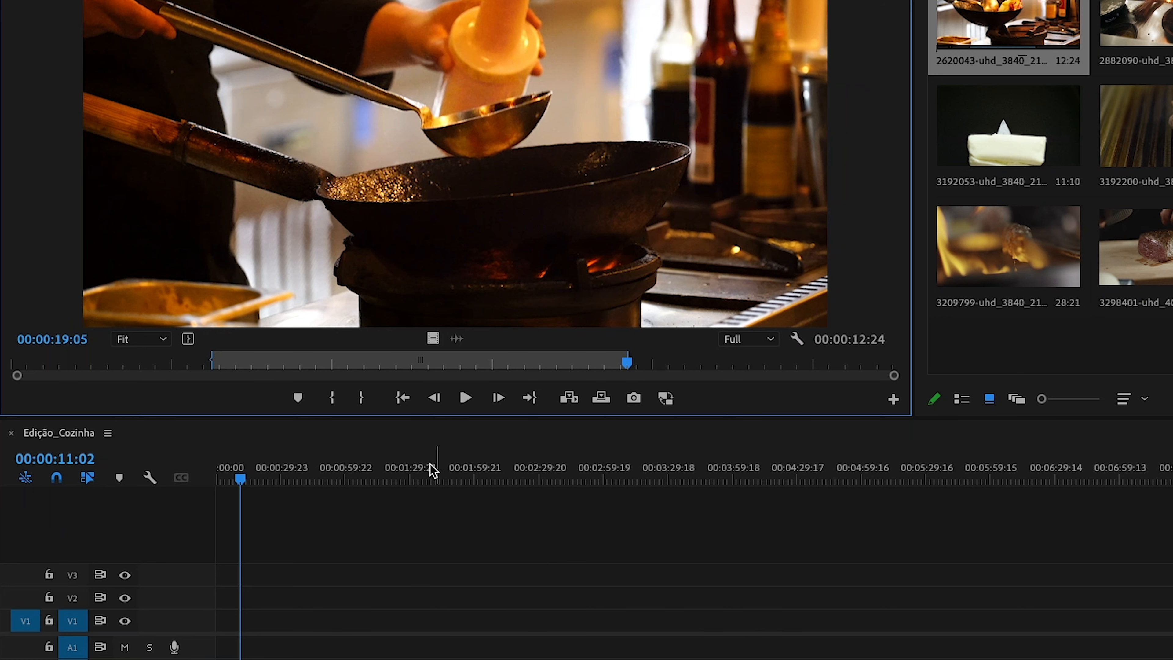
- Insert the marked wok range on track V1 at 00:01:51:13 and select the inserted clip
mouse_move(377, 476)
left_mouse_down()
mouse_move(543, 481)
mouse_move(317, 498)
mouse_move(456, 491)
left_mouse_up()
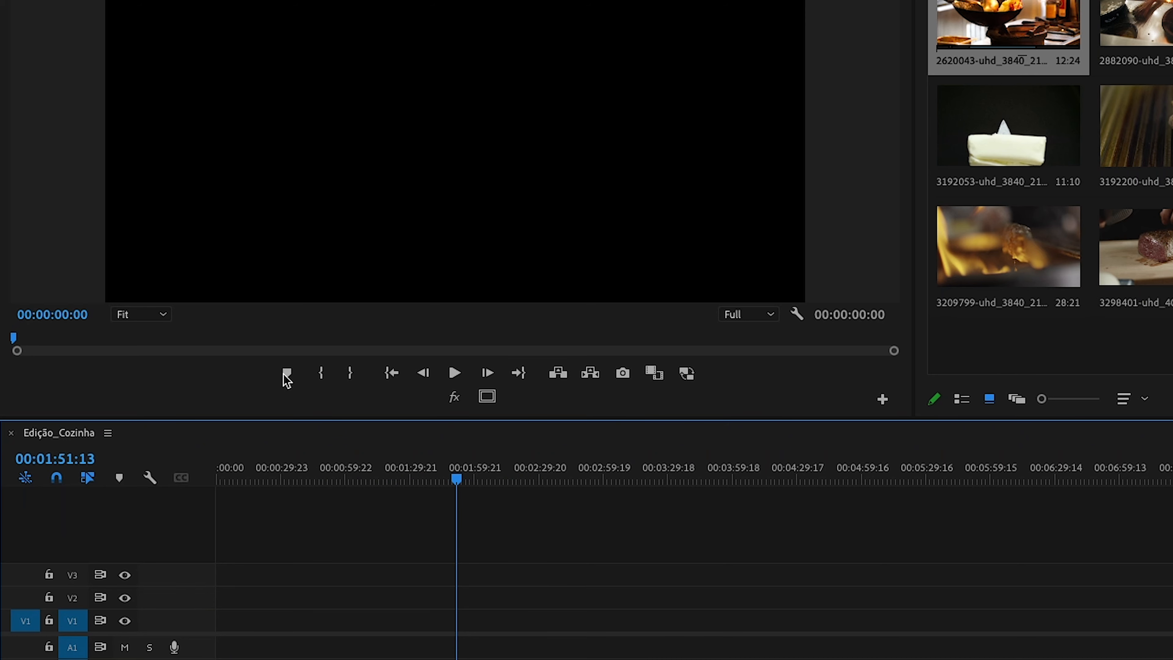
key("shift+2")
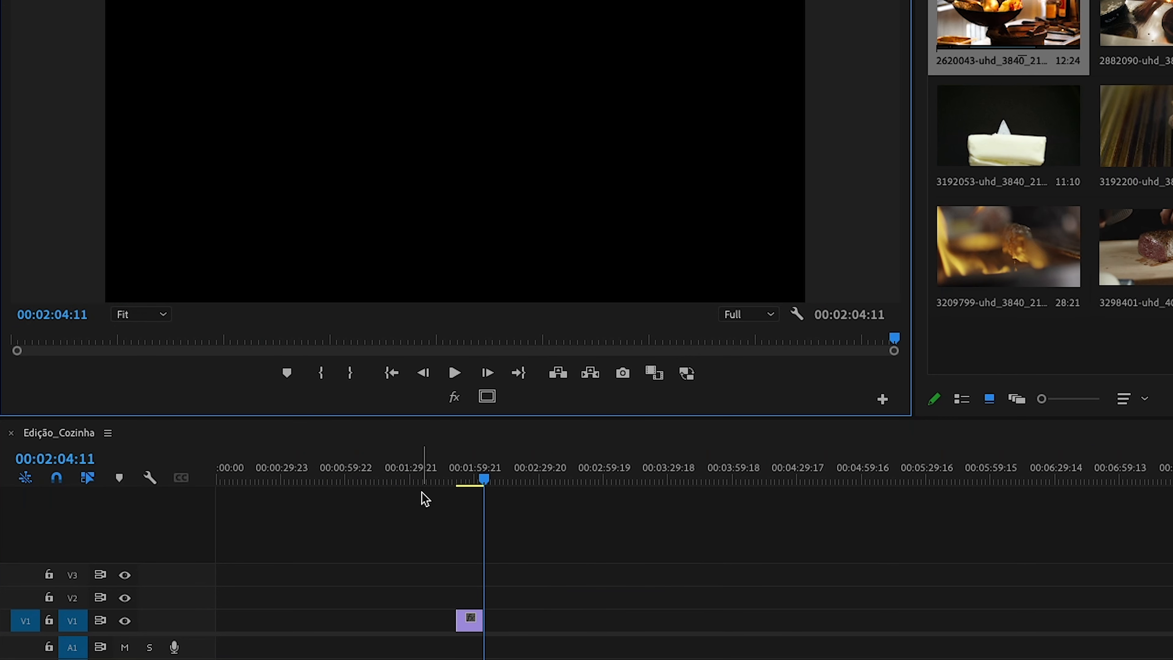
mouse_move(454, 481)
left_mouse_down()
mouse_move(511, 483)
mouse_move(459, 487)
left_mouse_up()
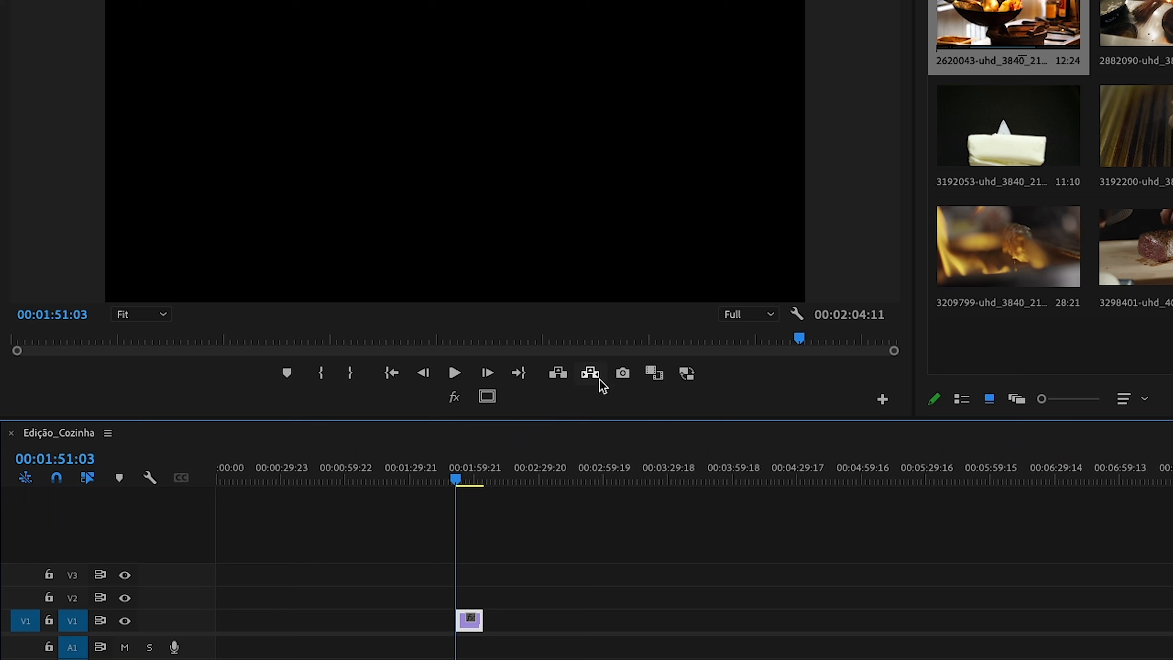
double_click(468, 623)
left_click_drag(467, 623, 559, 431)
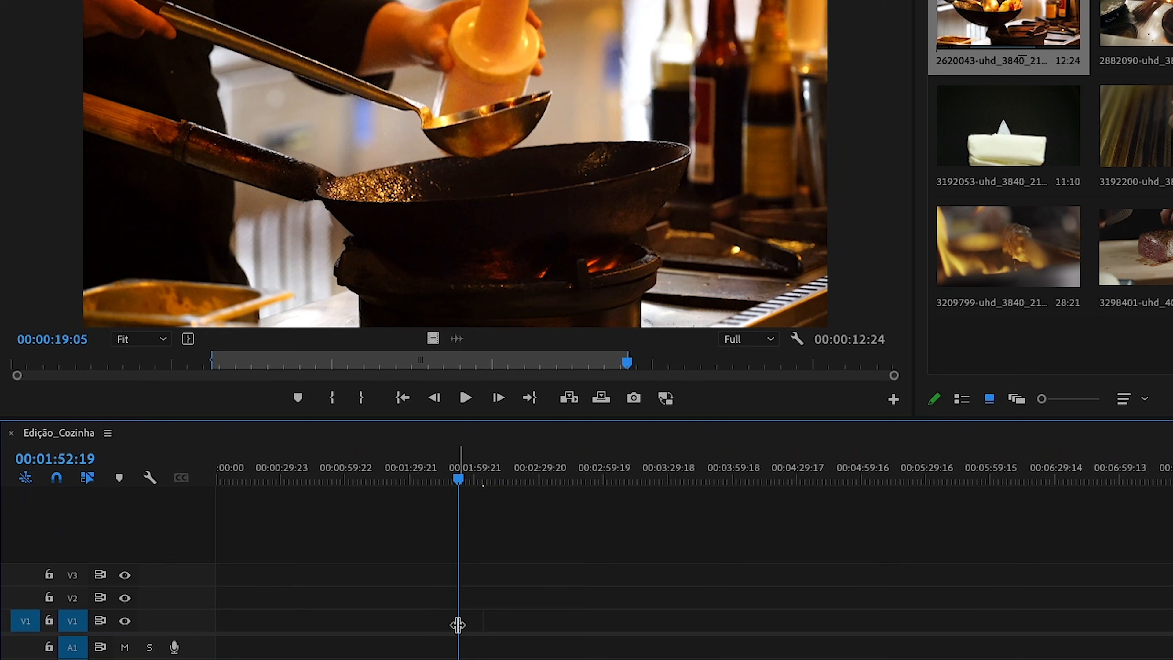
- Insert the marked wok range on V1 at 00:01:52:19, delete it and return the sequence playhead to 00:01:51:03
left_click(570, 397)
left_click(476, 481)
left_click_drag(476, 481, 469, 486)
key("Delete")
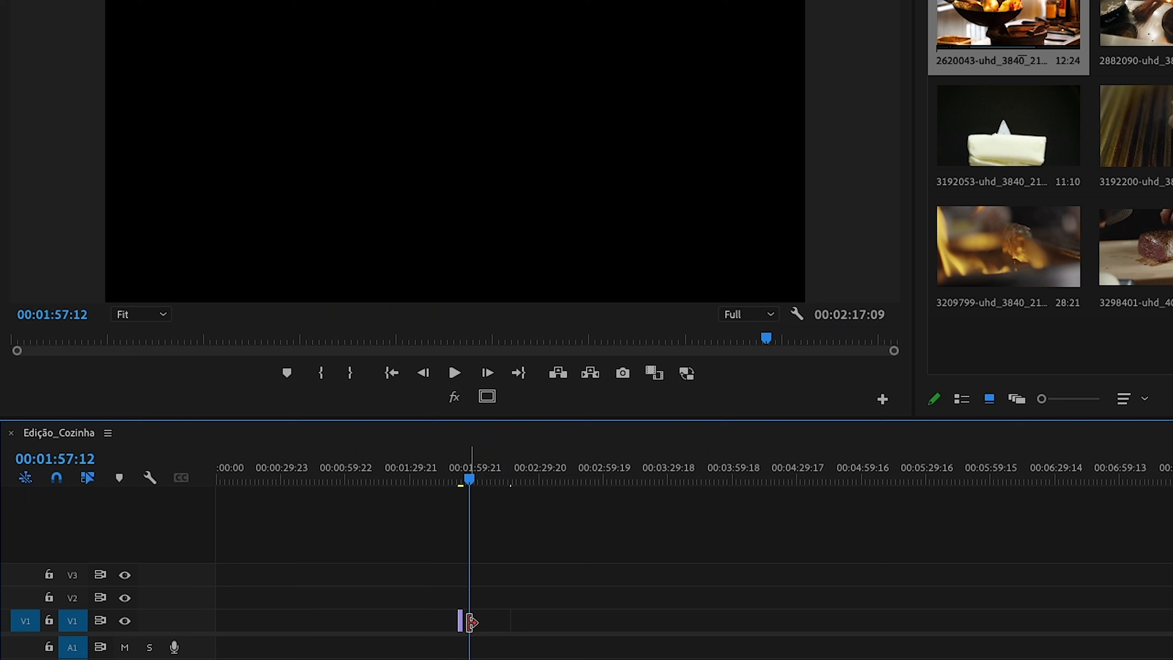
left_click_drag(469, 480, 455, 480)
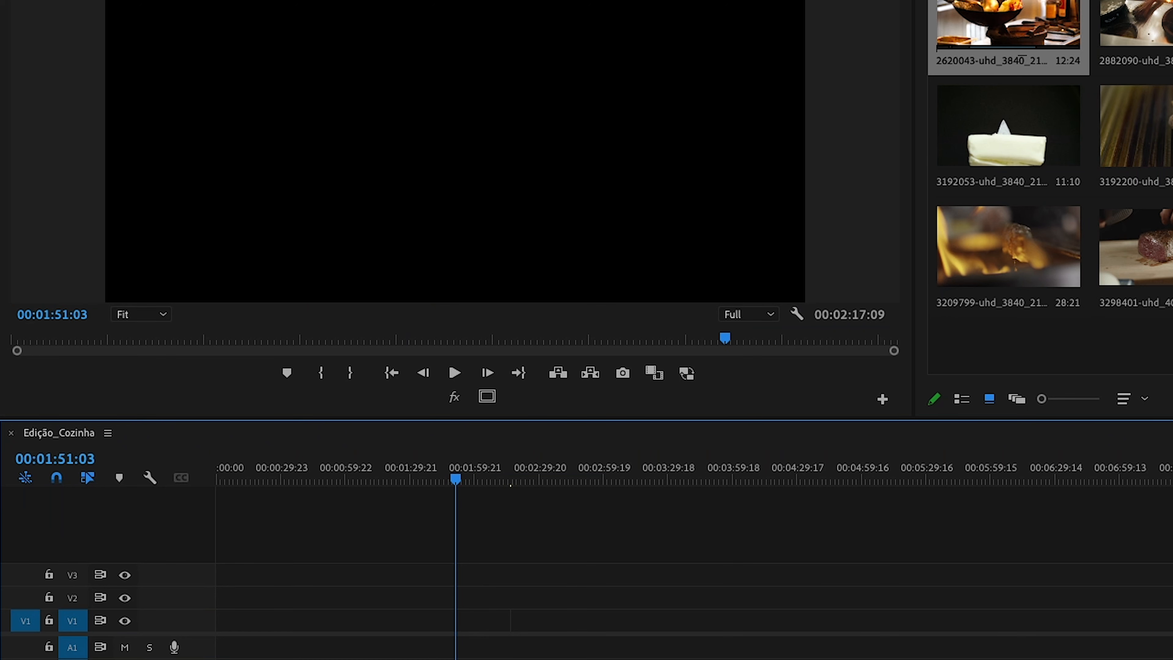
- Scrub the wok clip to the flame burst at 00:00:27:09, open the Export Frame settings and cancel them
key("shift+2")
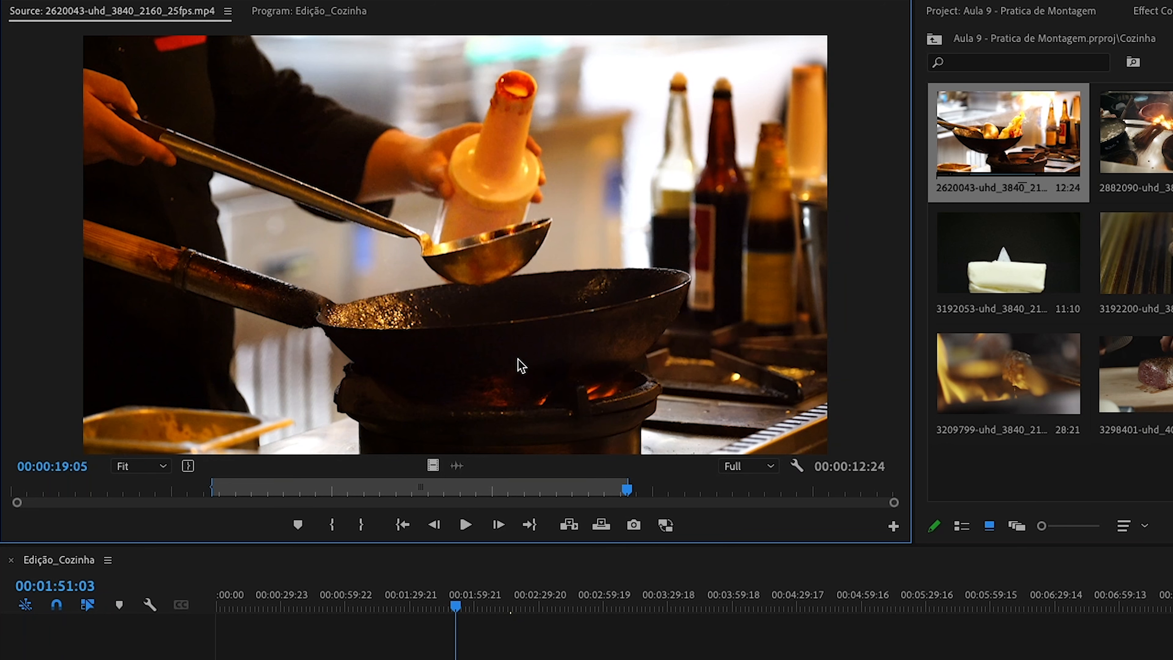
left_click_drag(524, 485, 299, 483)
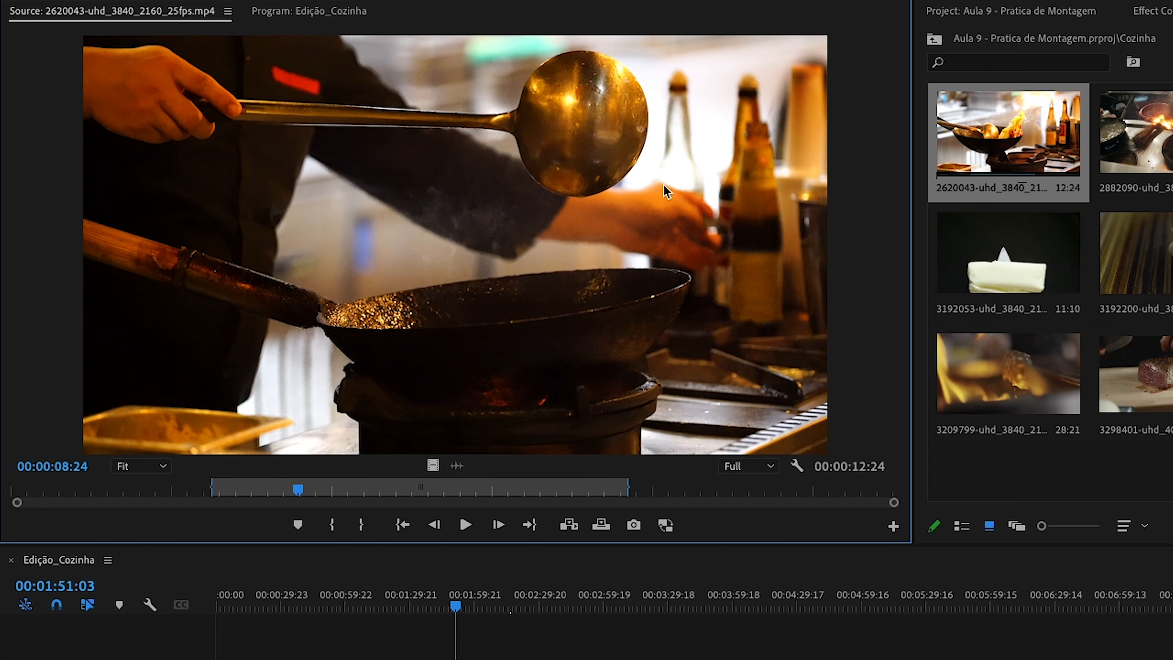
left_click_drag(162, 490, 894, 472)
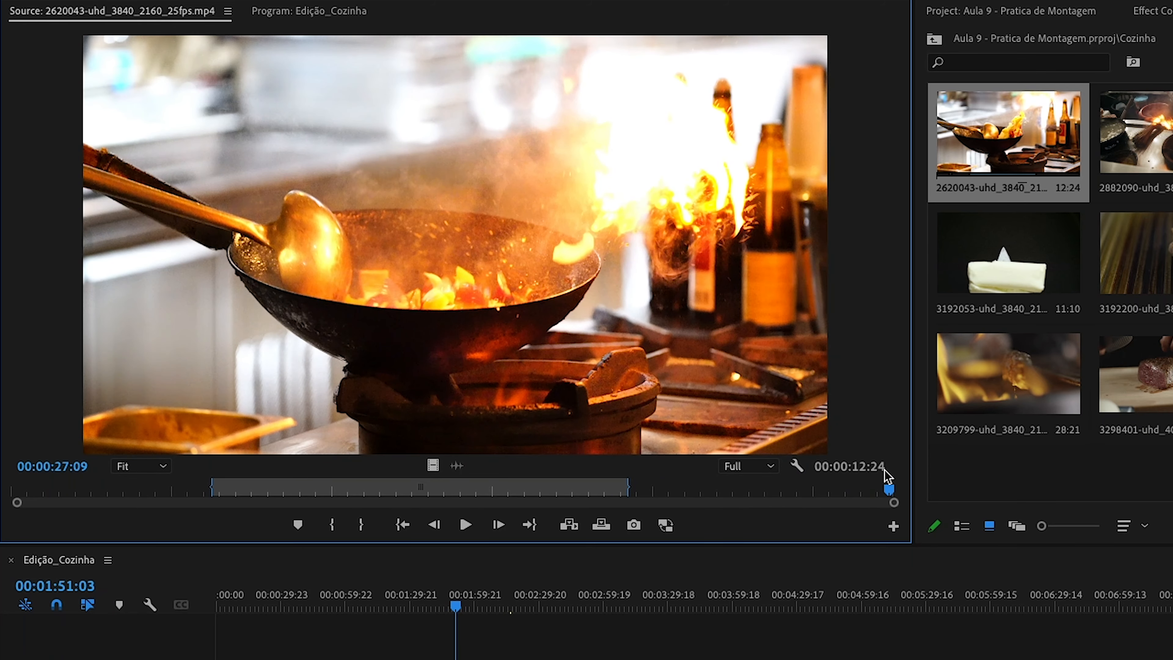
left_click(629, 532)
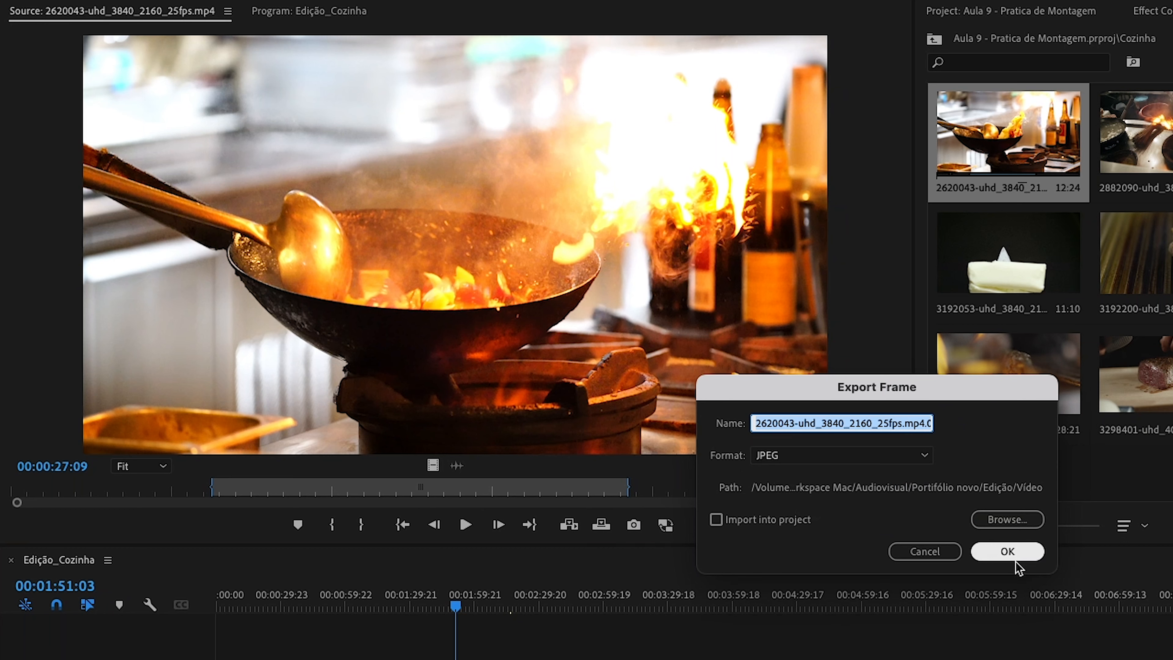
left_click(925, 551)
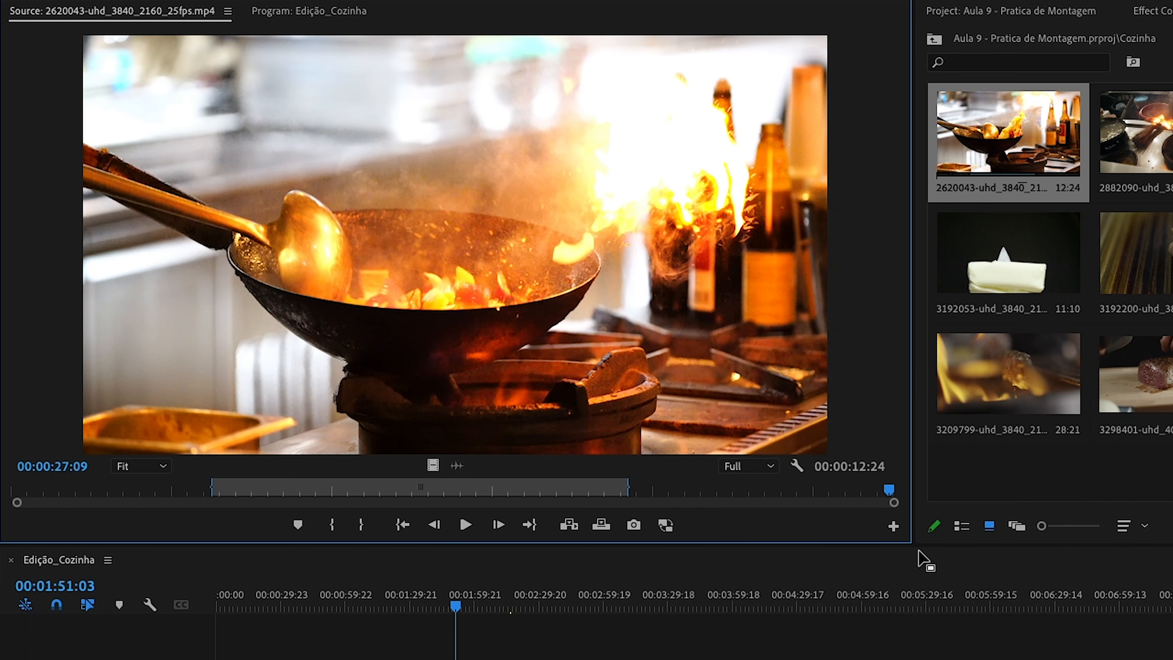
- Clear both the In and Out points of the wok clip
left_click(669, 529)
left_click(670, 530)
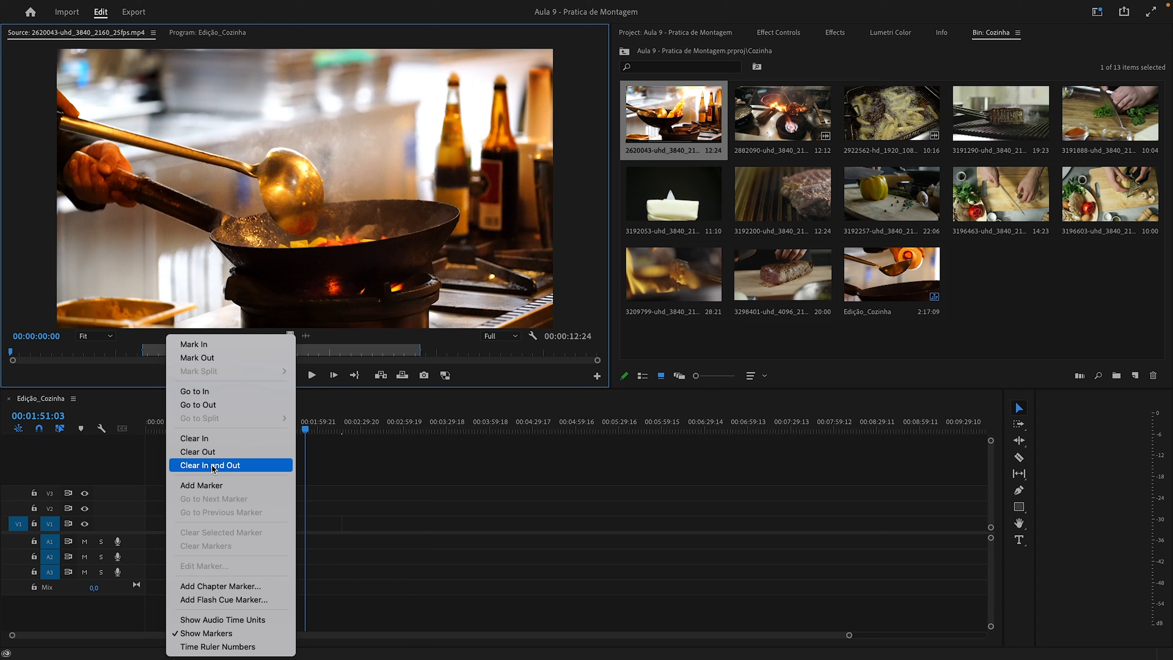
left_click(215, 466)
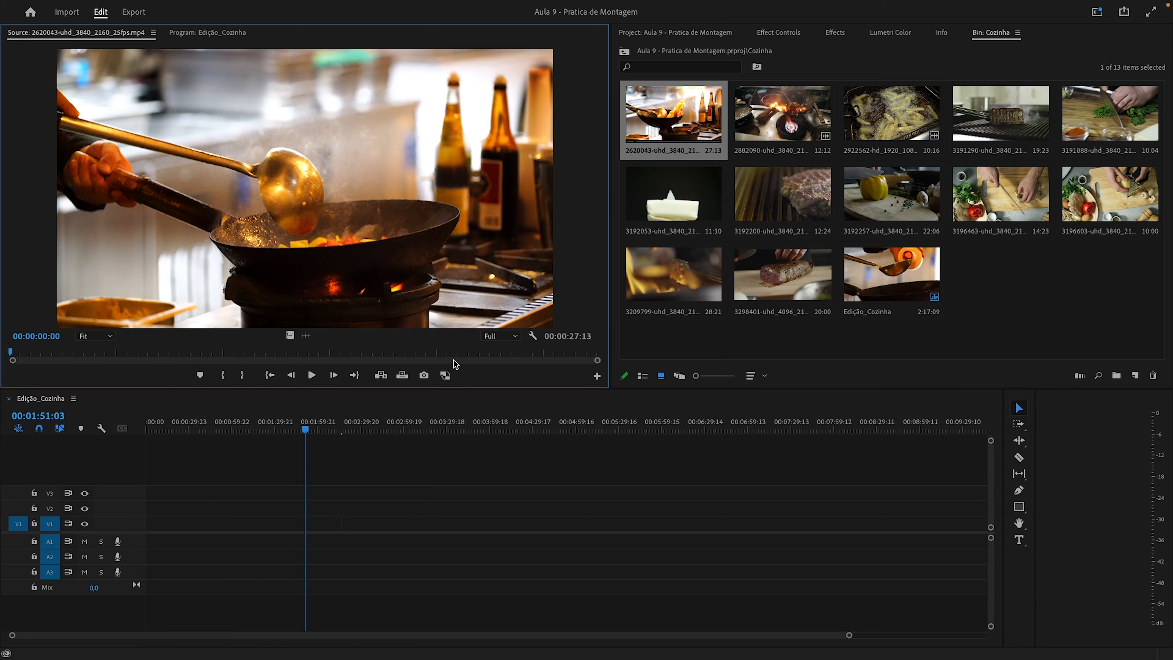
- Review the flaming pan, french fries, tongs-held steak, chopped parsley and butter clips by scrubbing each one in the source monitor
left_click_drag(783, 115, 344, 305)
left_click(6, 353)
left_click_drag(17, 356, 560, 373)
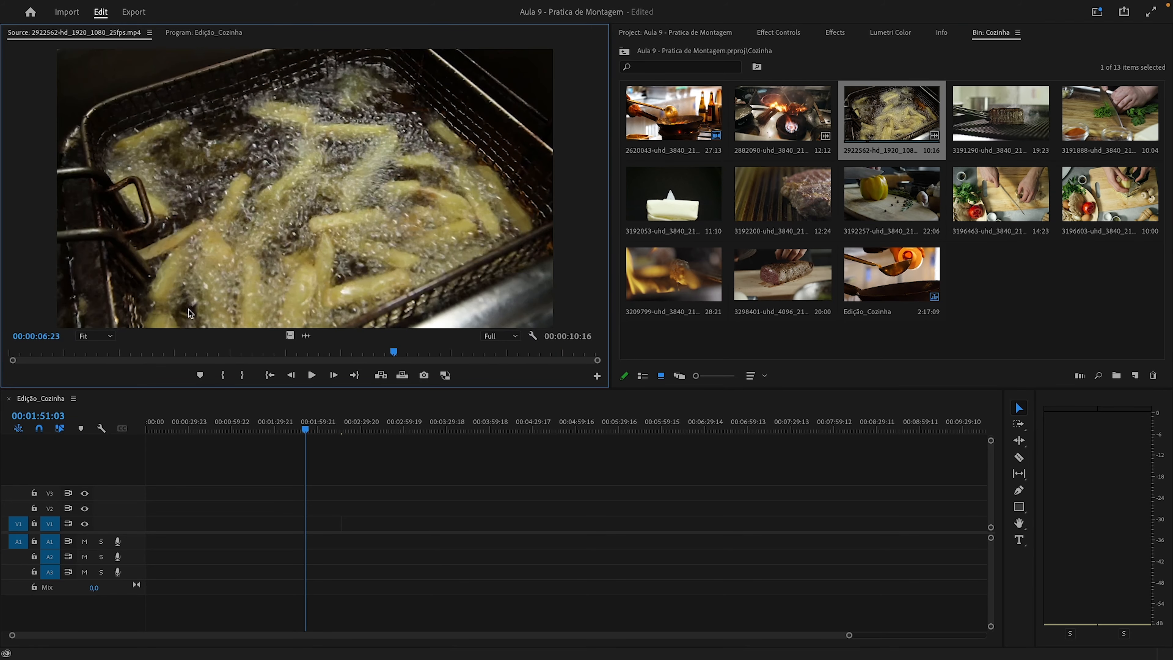
key("space")
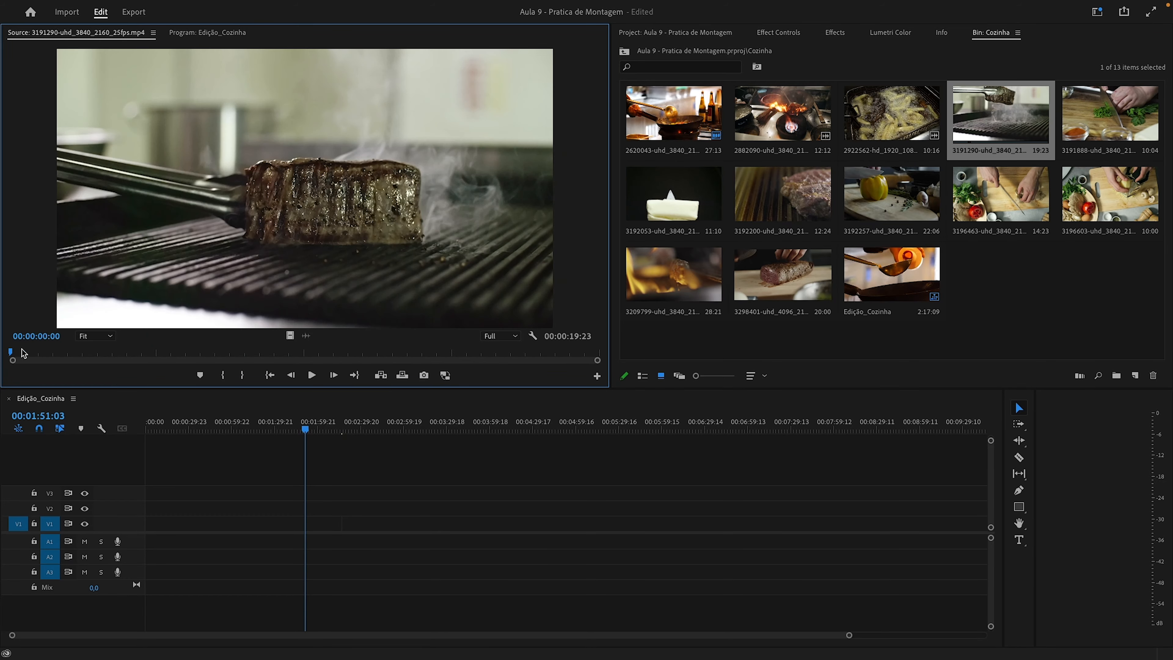
left_click_drag(95, 353, 415, 377)
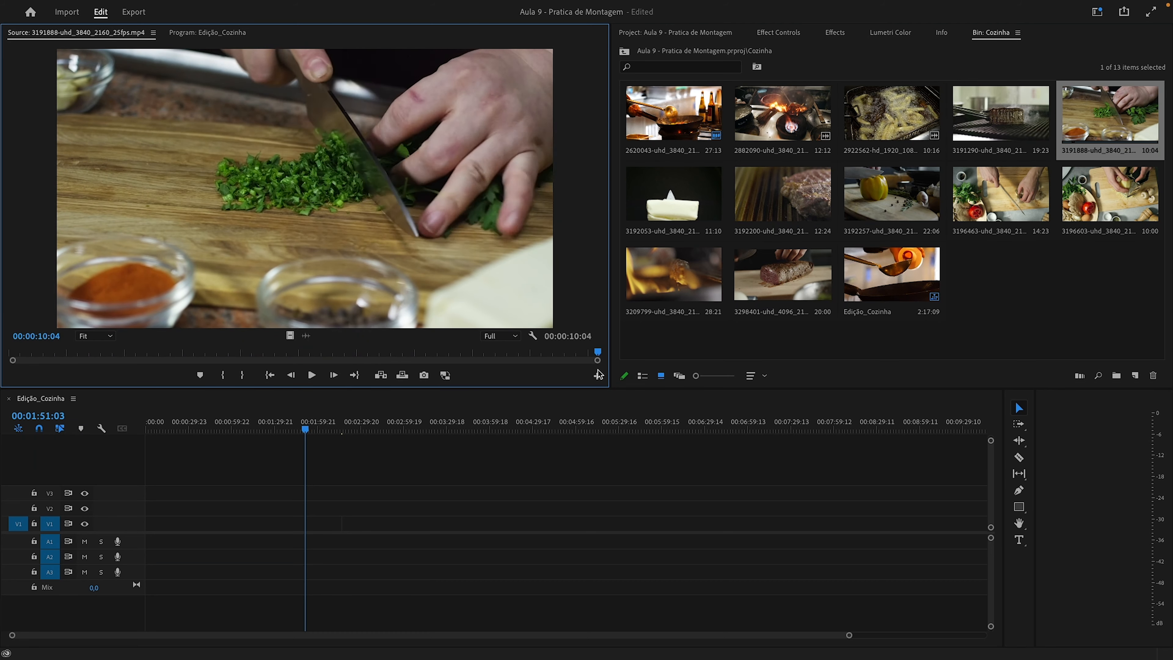
double_click(659, 224)
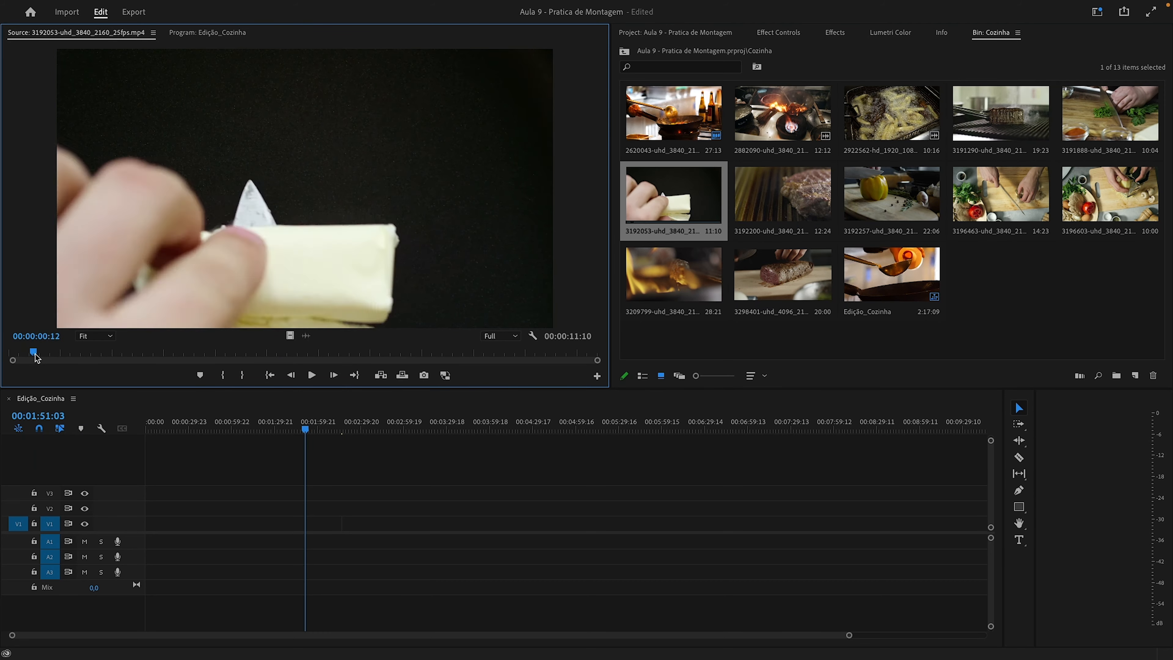
left_click_drag(62, 361, 587, 360)
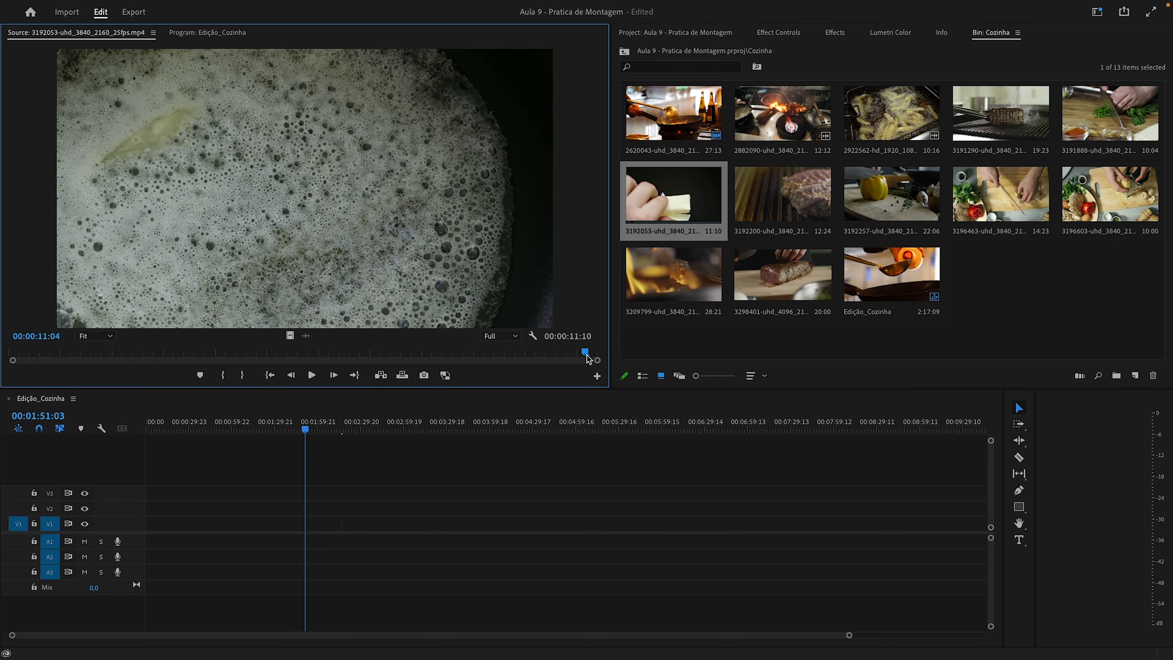
- Review the grilled meat, yellow pepper, flame-grilled meat and sliced meat clips by scrubbing each one in the source monitor
double_click(783, 198)
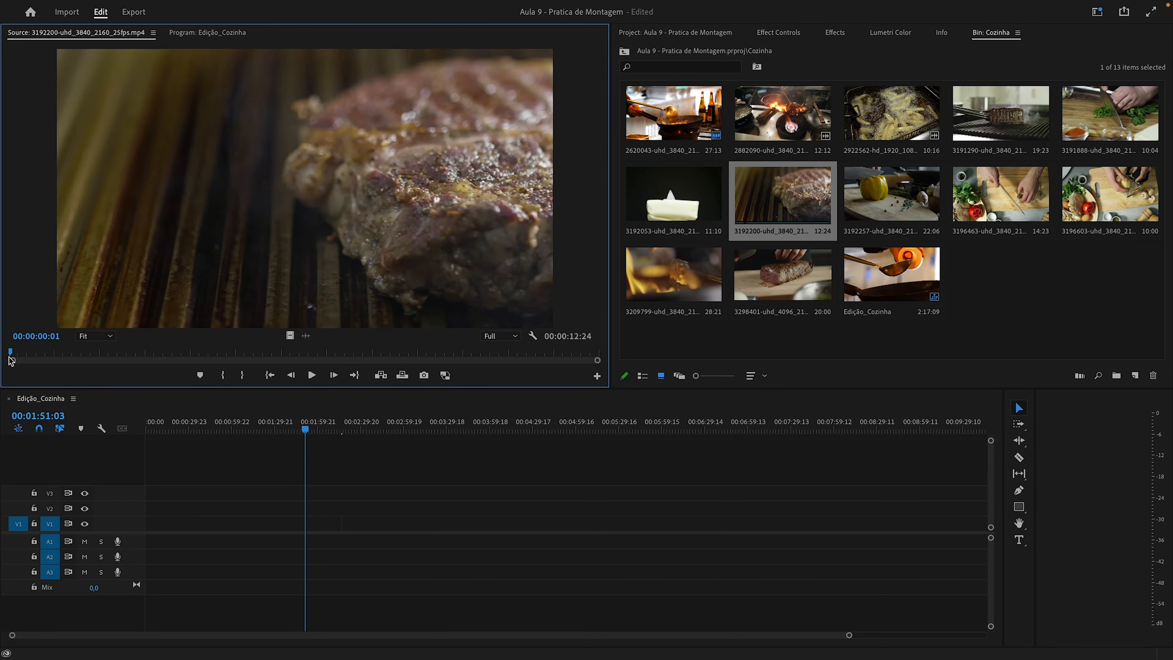
left_click_drag(66, 363, 445, 424)
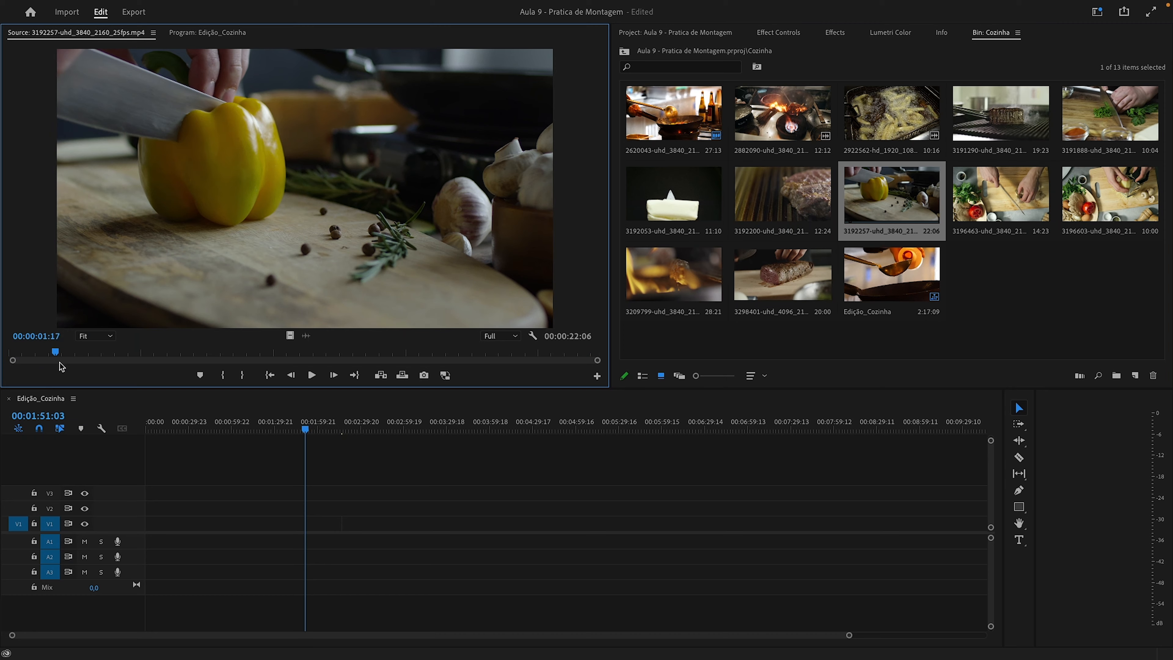
left_click_drag(231, 391, 495, 411)
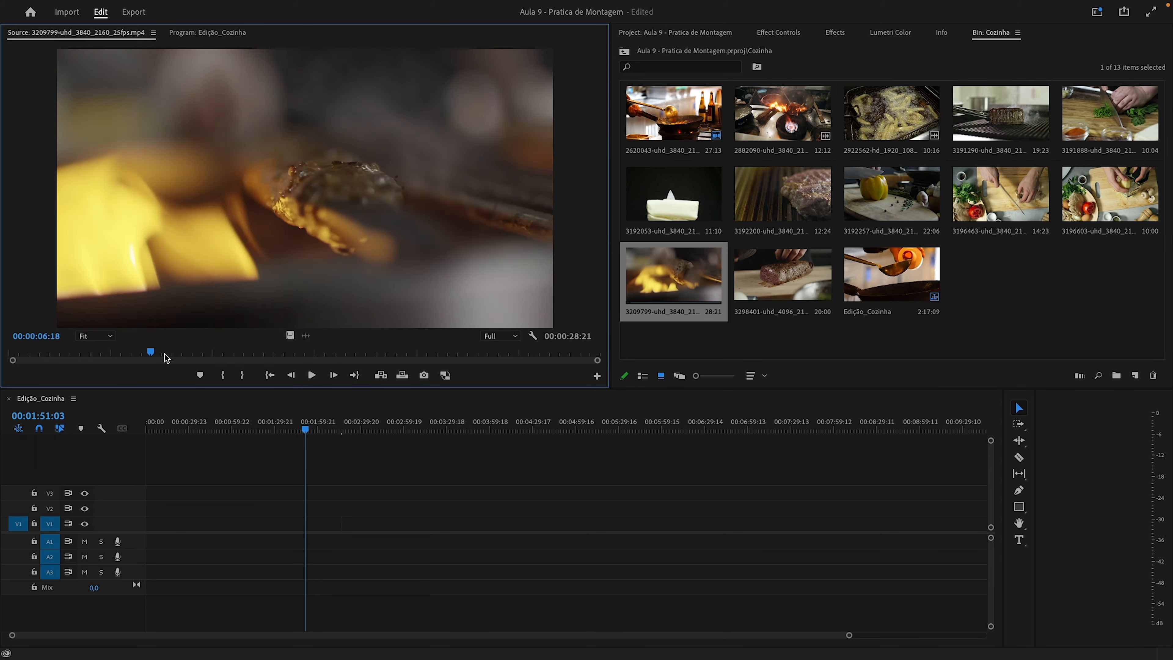
left_click(362, 358)
left_click_drag(362, 358, 626, 387)
double_click(783, 278)
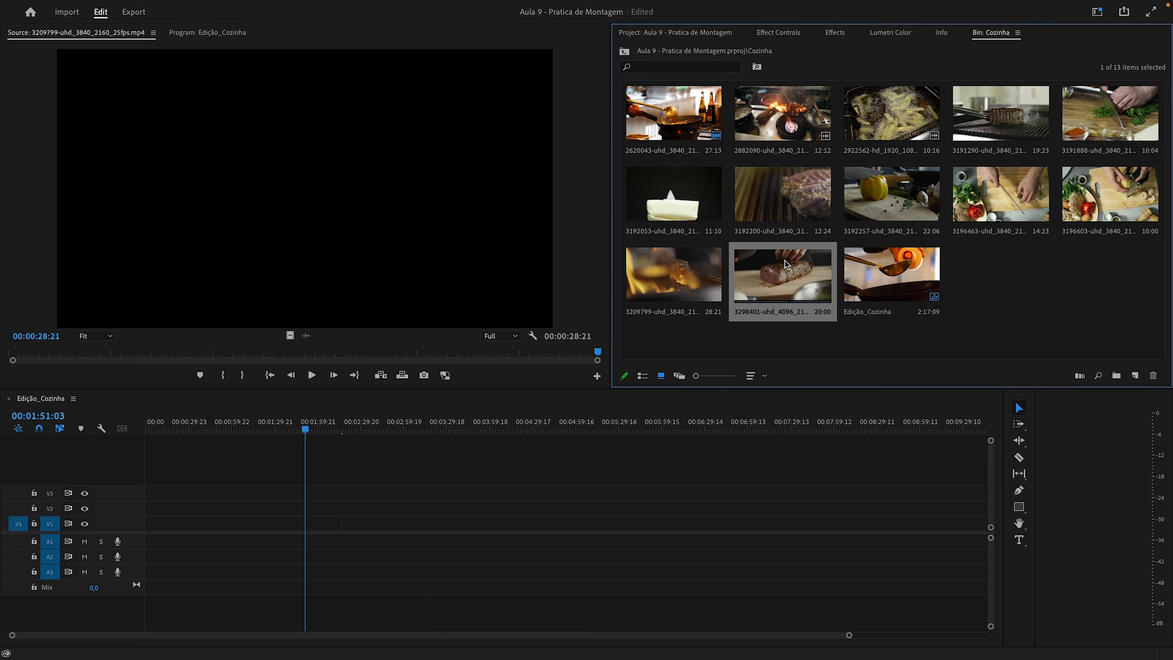
left_click_drag(27, 353, 584, 388)
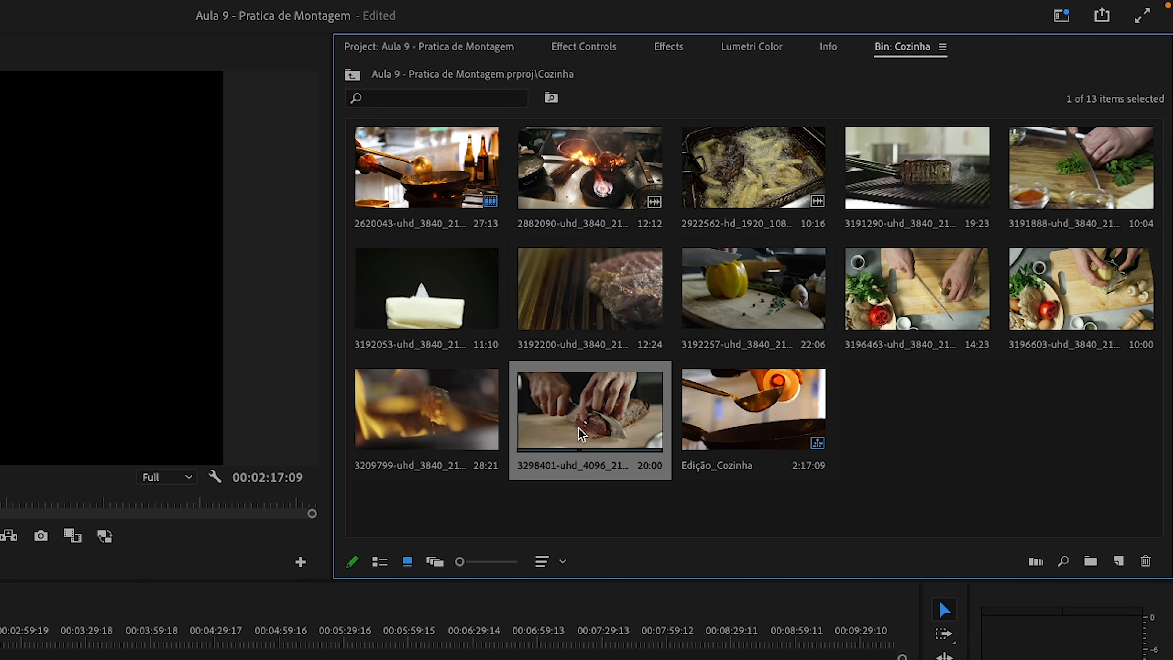
- Select the clip of the steak held with tongs over the grill in the Cozinha bin
left_click(446, 426)
left_click(952, 162)
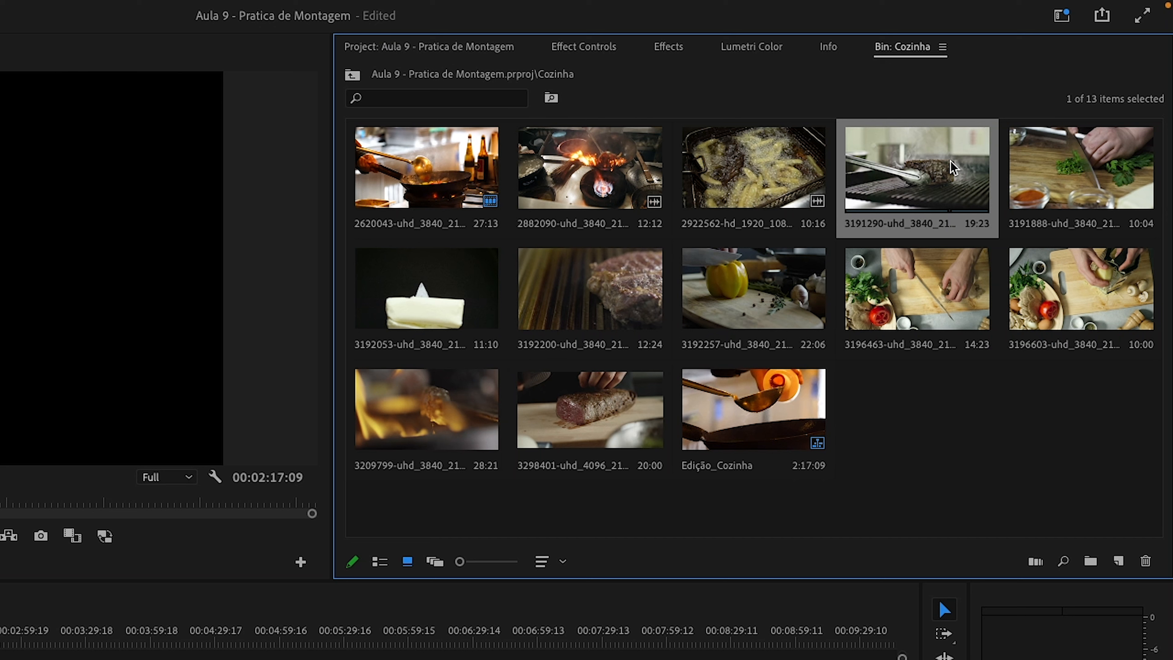
- Point out the steak and flame-grilled meat clips, the yellow pepper and cutting board clips, and the chopped parsley clip in the Cozinha bin
left_click(600, 296)
left_click(452, 410)
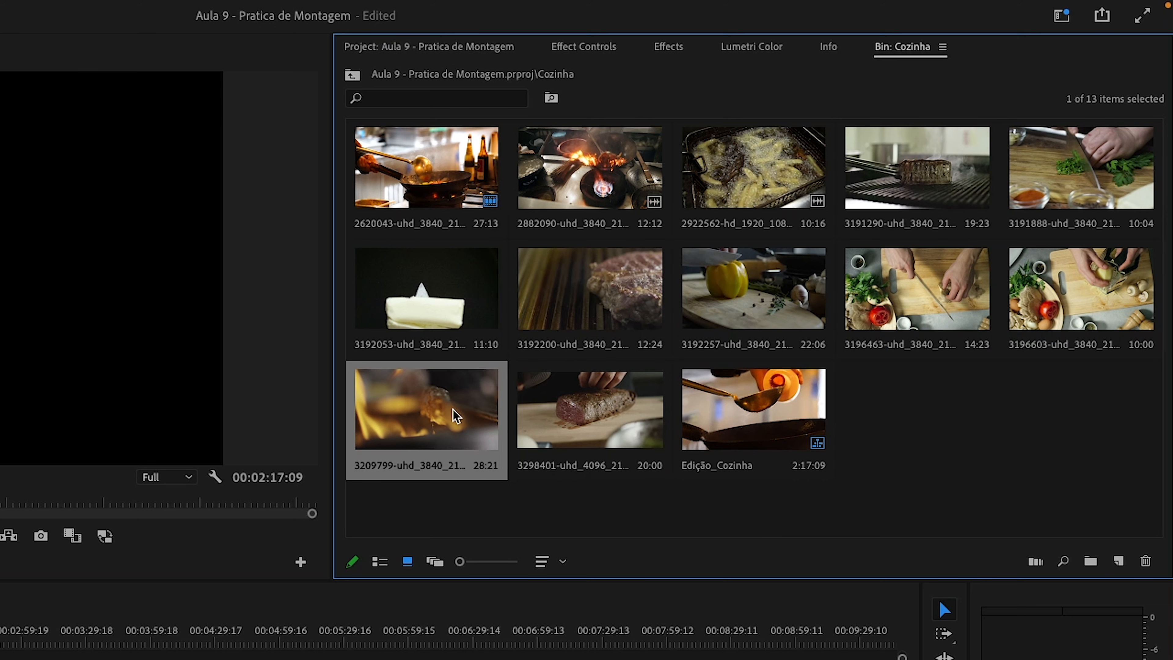
left_click(922, 148)
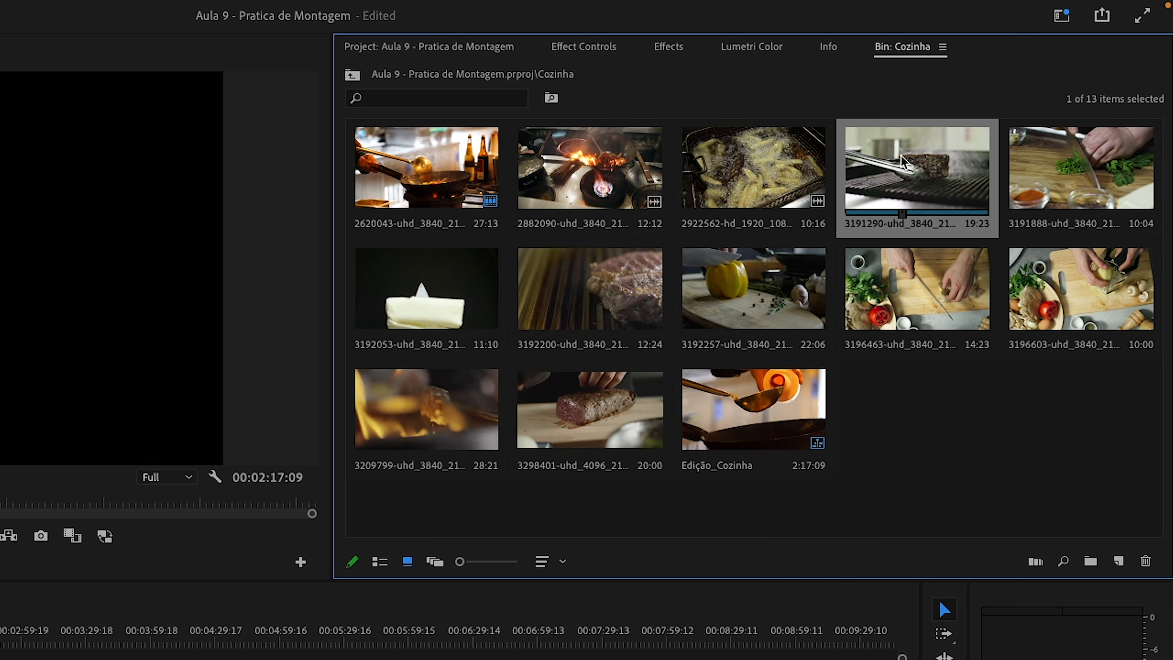
left_click(767, 315)
left_click(914, 301)
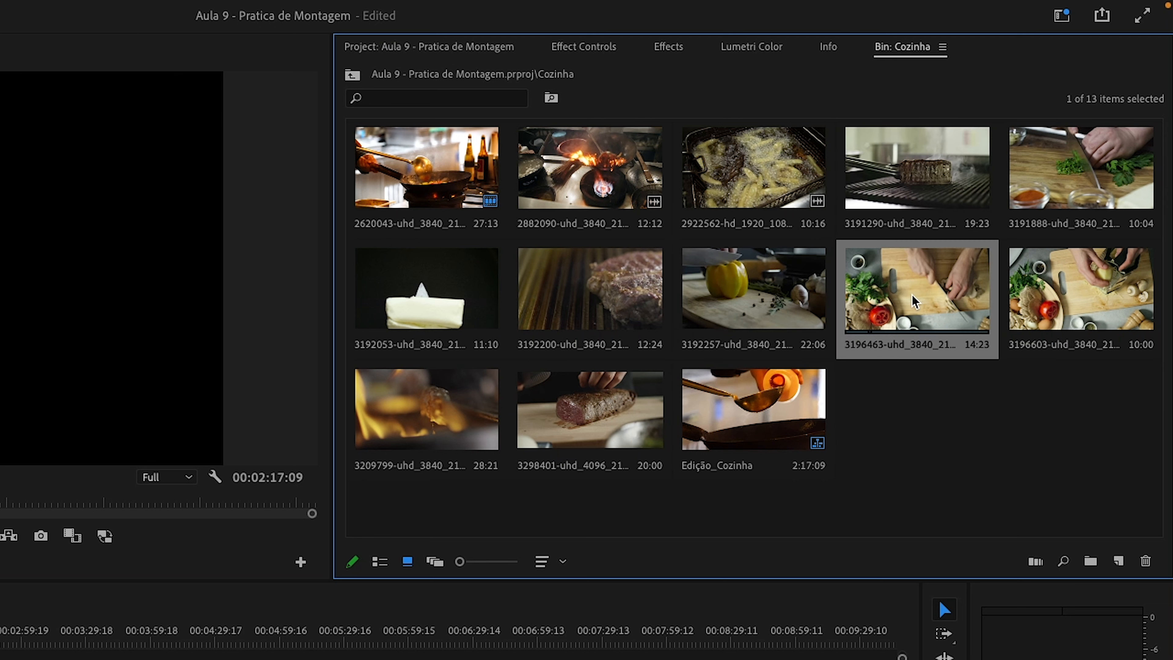
left_click(1062, 298)
left_click(1110, 187)
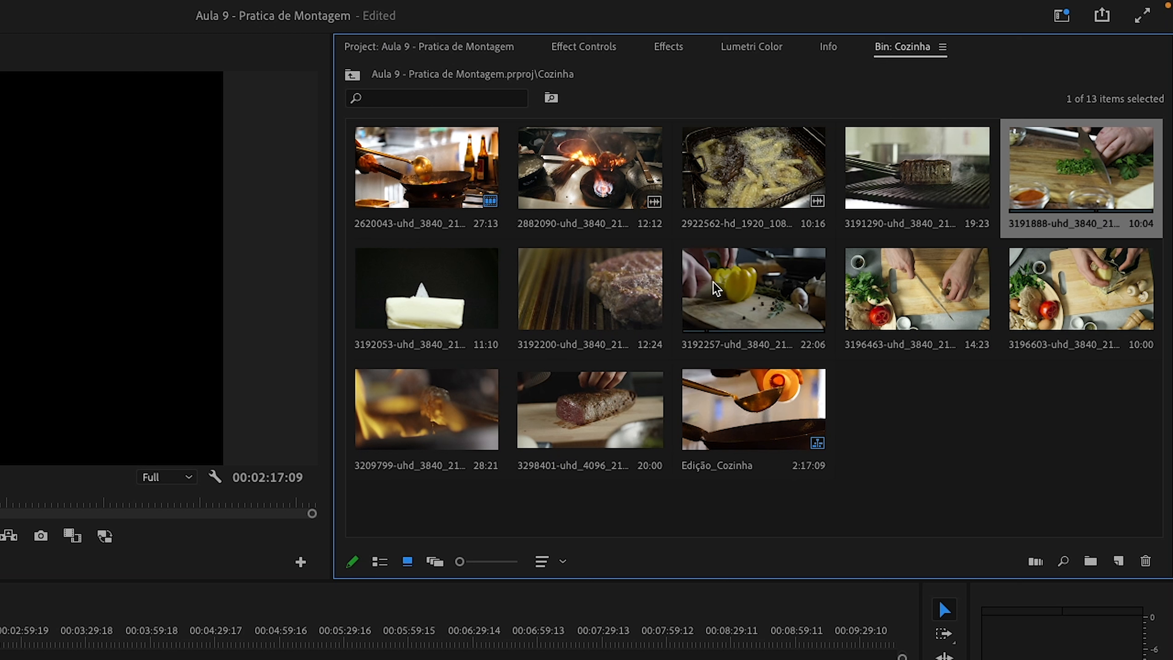
- Point out the butter and french fries clips, and compare the wok clip with the flaming pan clip in the Cozinha bin
left_click(436, 310)
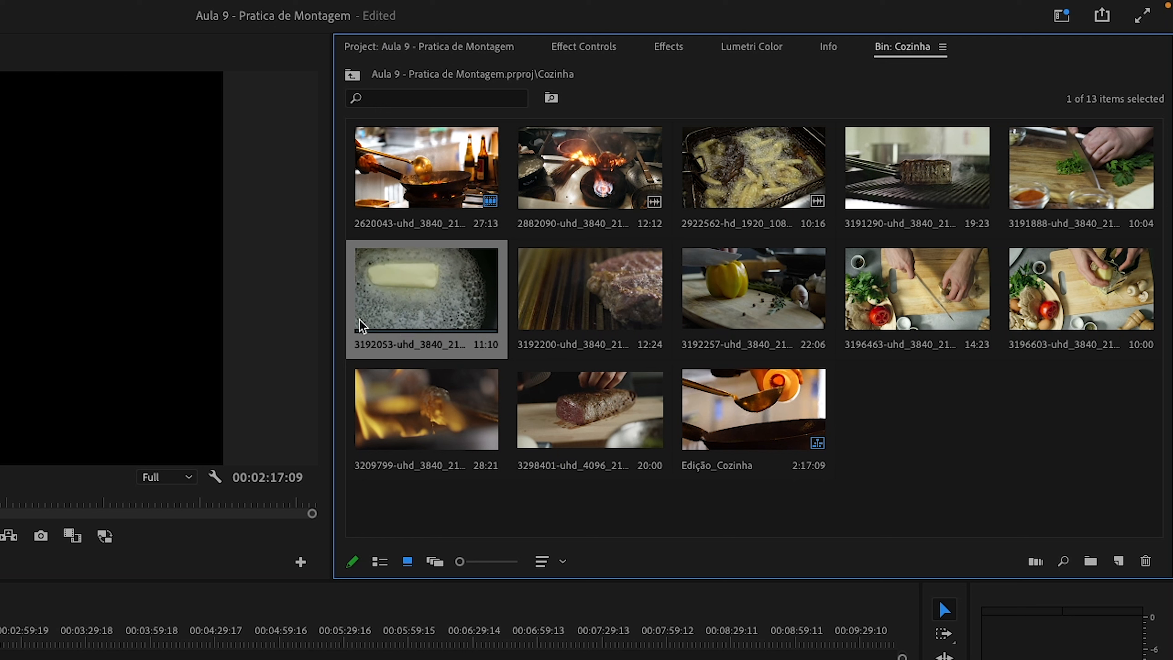
left_click(740, 172)
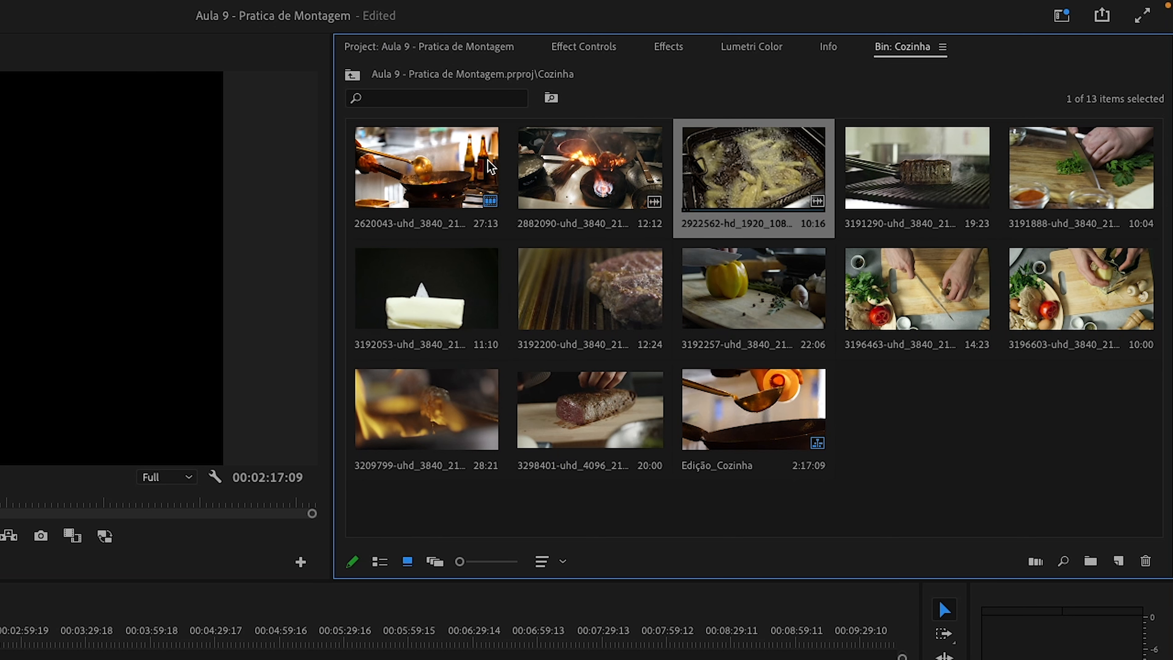
left_click(473, 176)
left_click(600, 191)
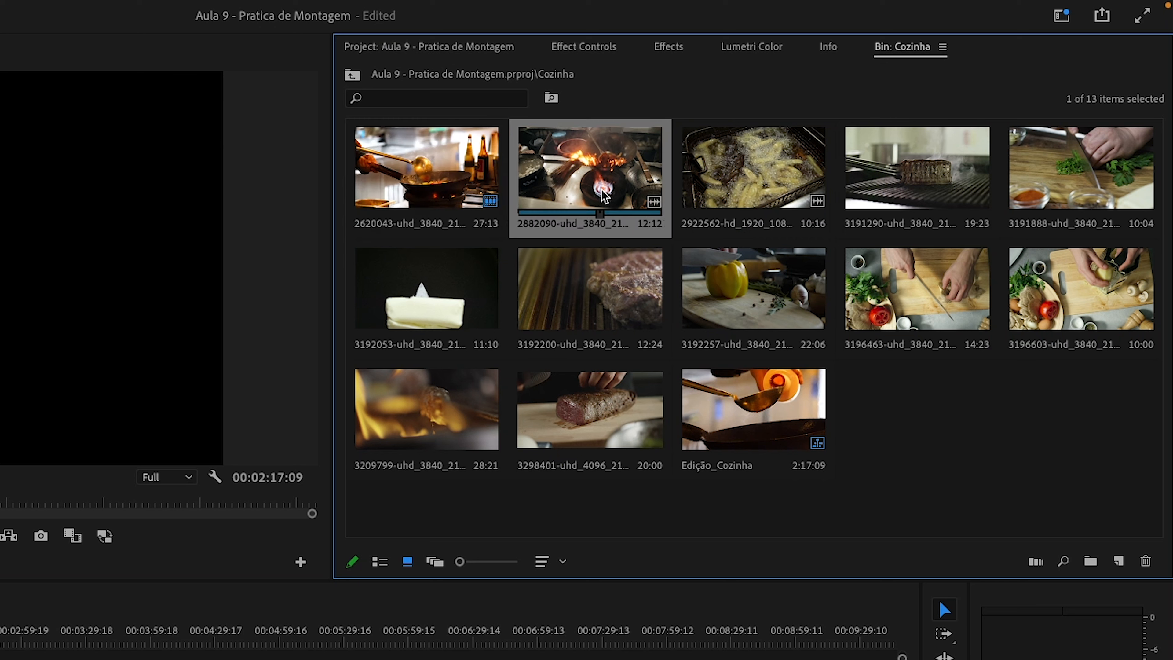
left_click(439, 194)
left_click(596, 176)
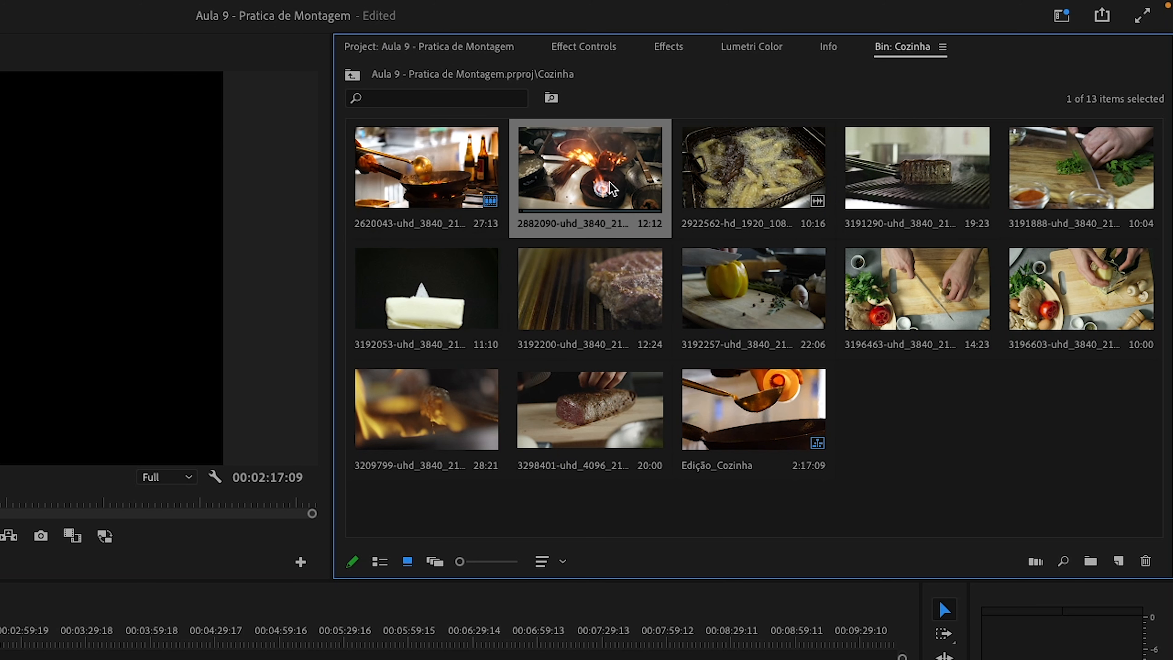
left_click(432, 197)
left_click(603, 177)
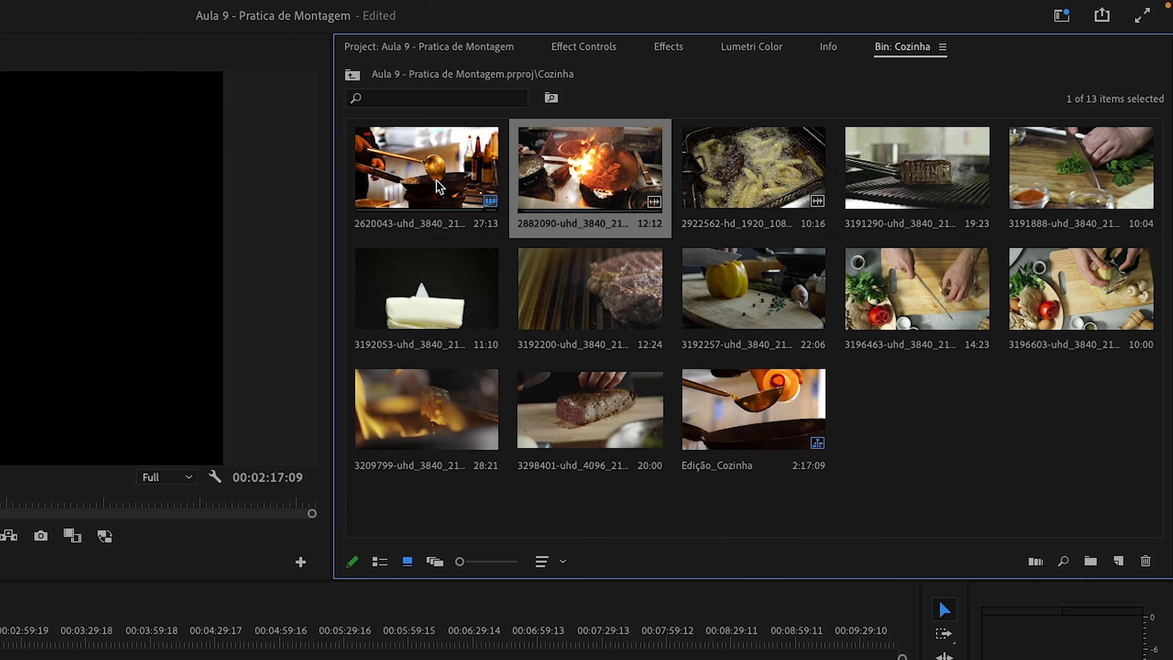
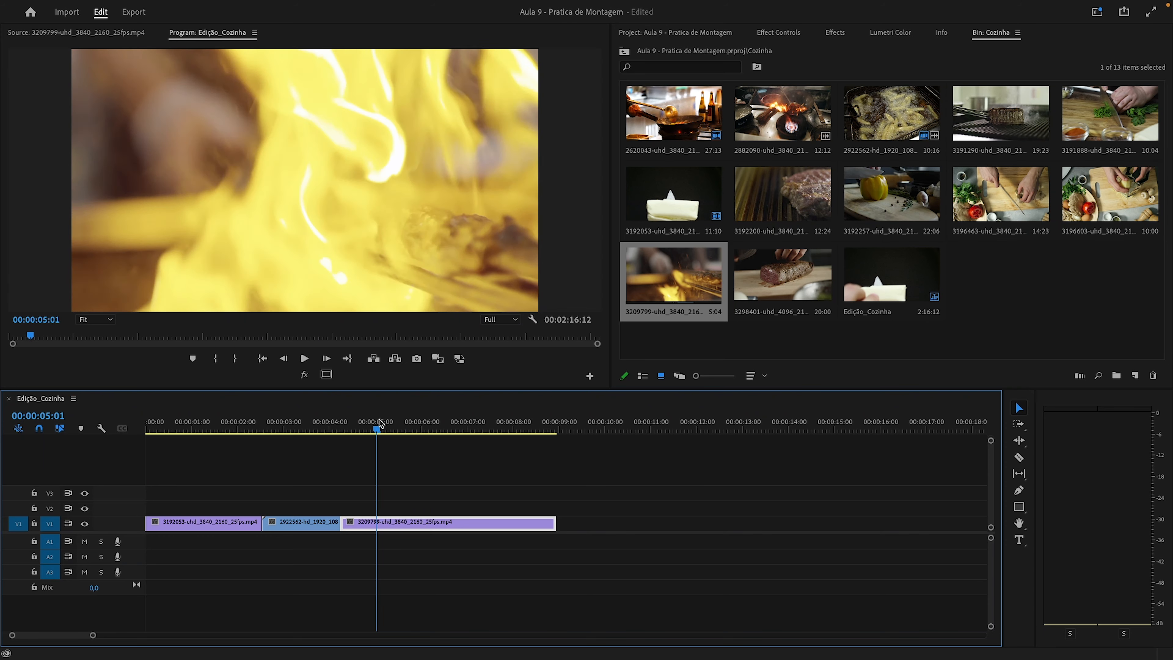
- Cut the flame-grilled meat clip on V1 at 00:00:05:16 and delete the portion after the cut
left_click(407, 523)
key("v")
left_click(416, 523)
key("Delete")
- Move the 3192200 grilled steak clip to the end of the bin's second row and open it in the source monitor
left_click(785, 202)
left_click_drag(785, 205, 1108, 202)
double_click(1110, 198)
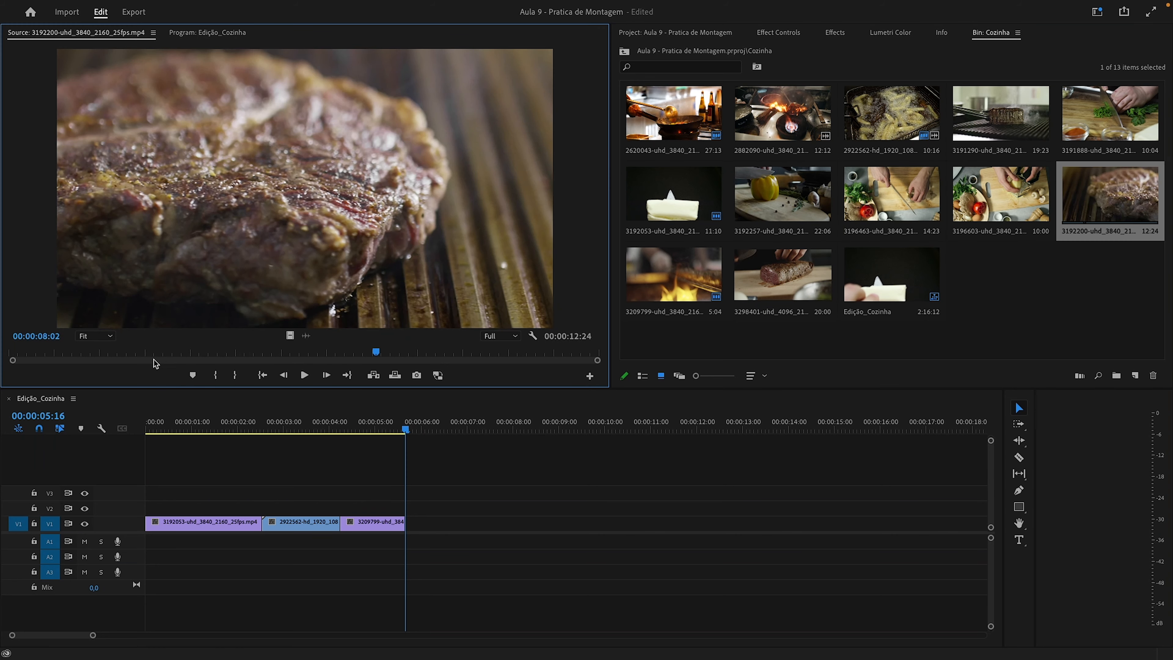
- Mark the grilled steak clip's In point at 00:00:01:05 and its Out point at 00:00:04:12
left_click_drag(101, 354, 70, 357)
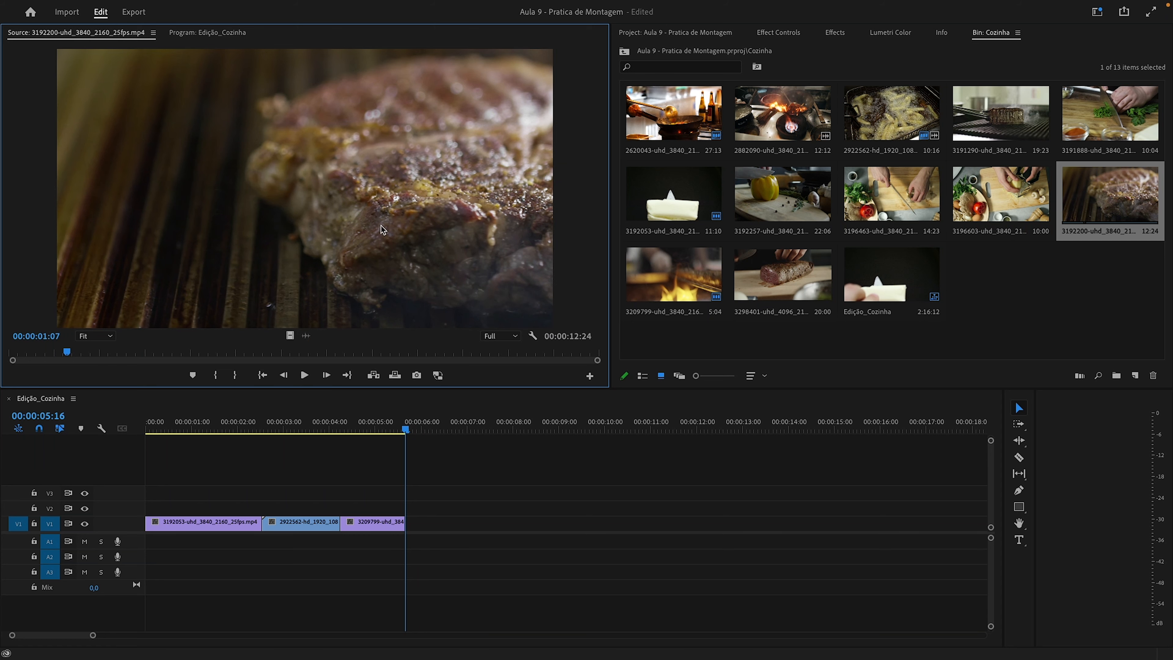
left_click_drag(70, 355, 67, 406)
key("i")
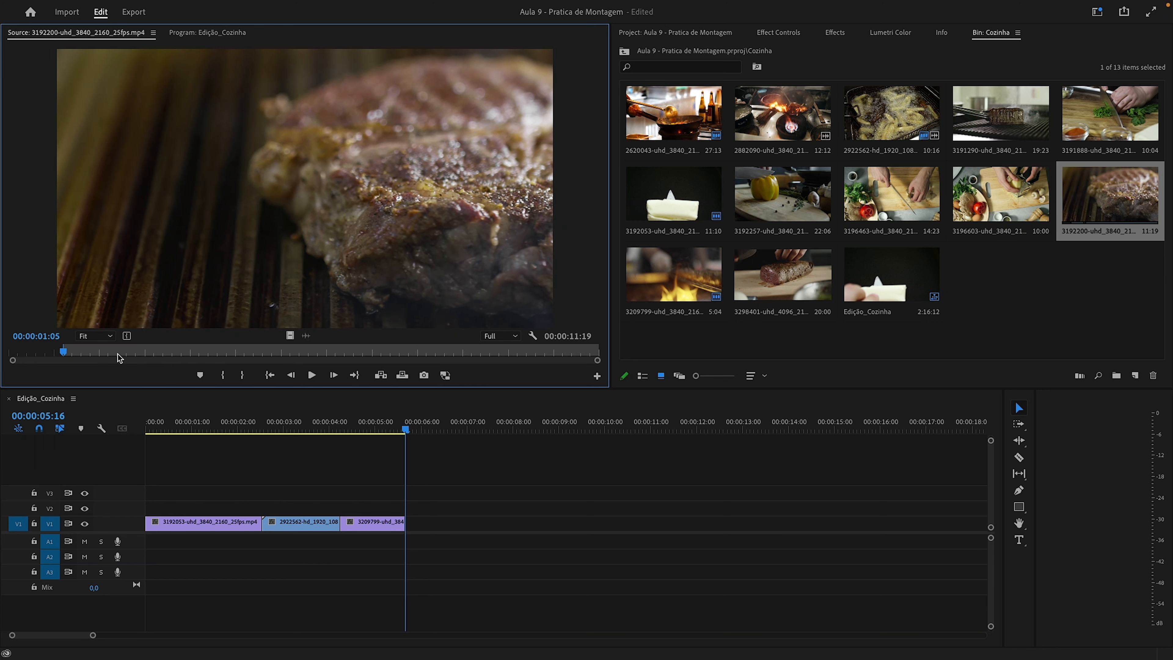
left_click_drag(64, 357, 212, 354)
key("o")
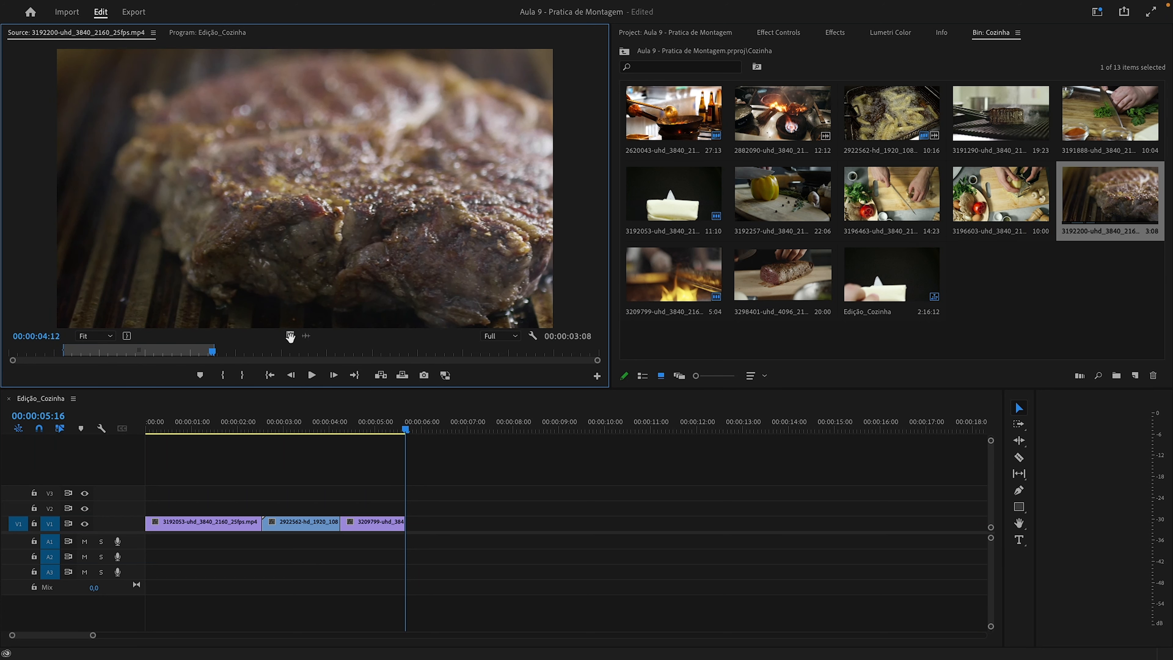
- Place only the video of the marked grilled steak range on V1 at 00:00:05:16 and apply Scale to Frame Size
left_click_drag(366, 458, 410, 525)
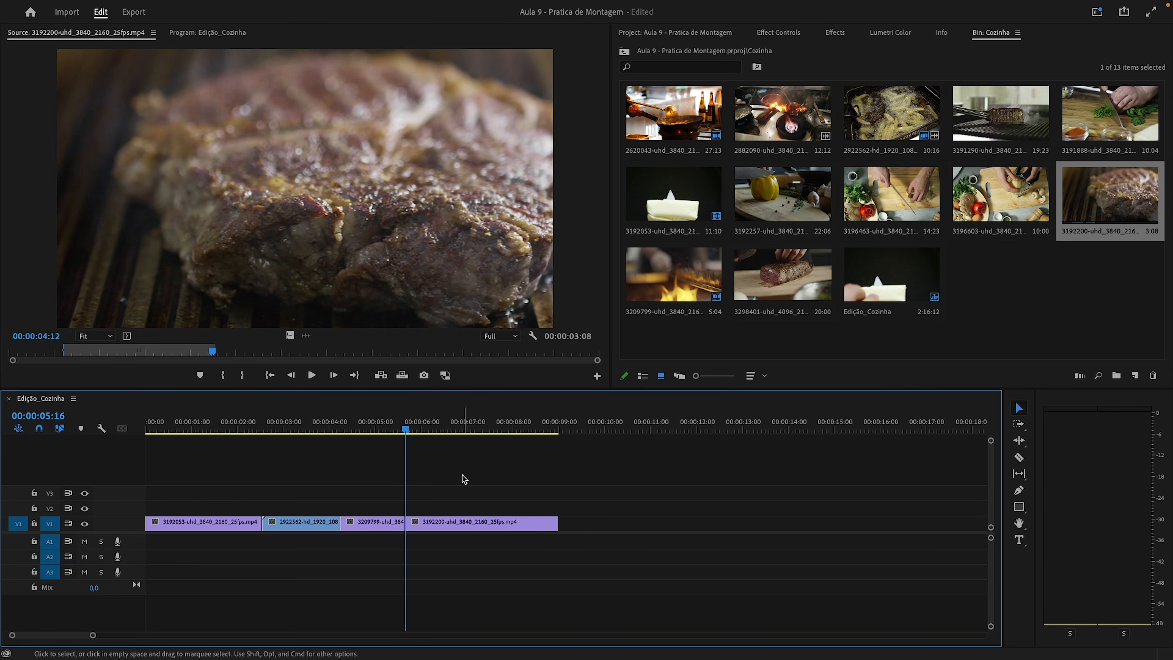
key("space")
left_click(477, 525)
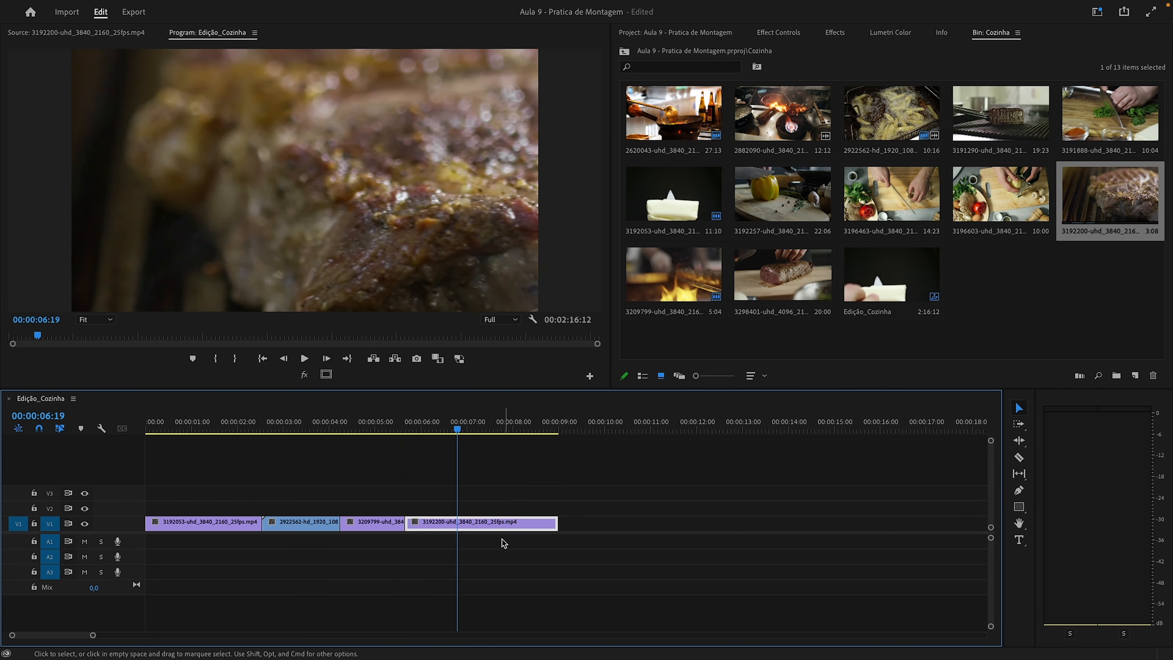
right_click(490, 523)
mouse_move(541, 496)
left_click(537, 519)
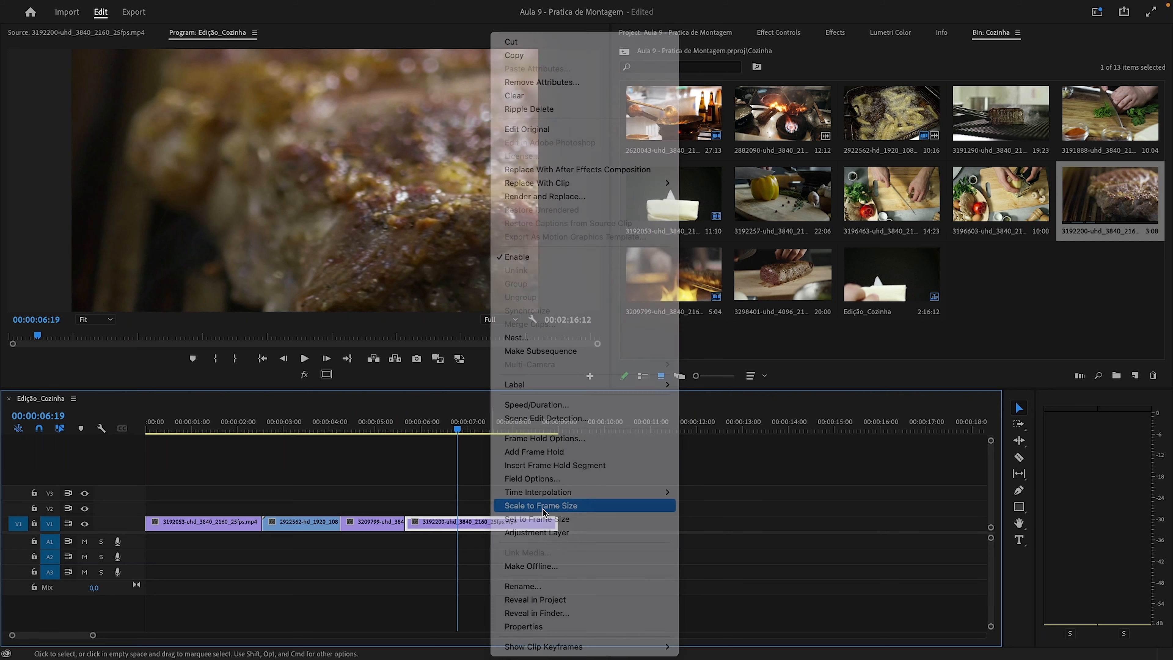
- Play back and scrub the transition from the flame-grilled meat clip into the grilled steak clip
left_click(375, 429)
key("space")
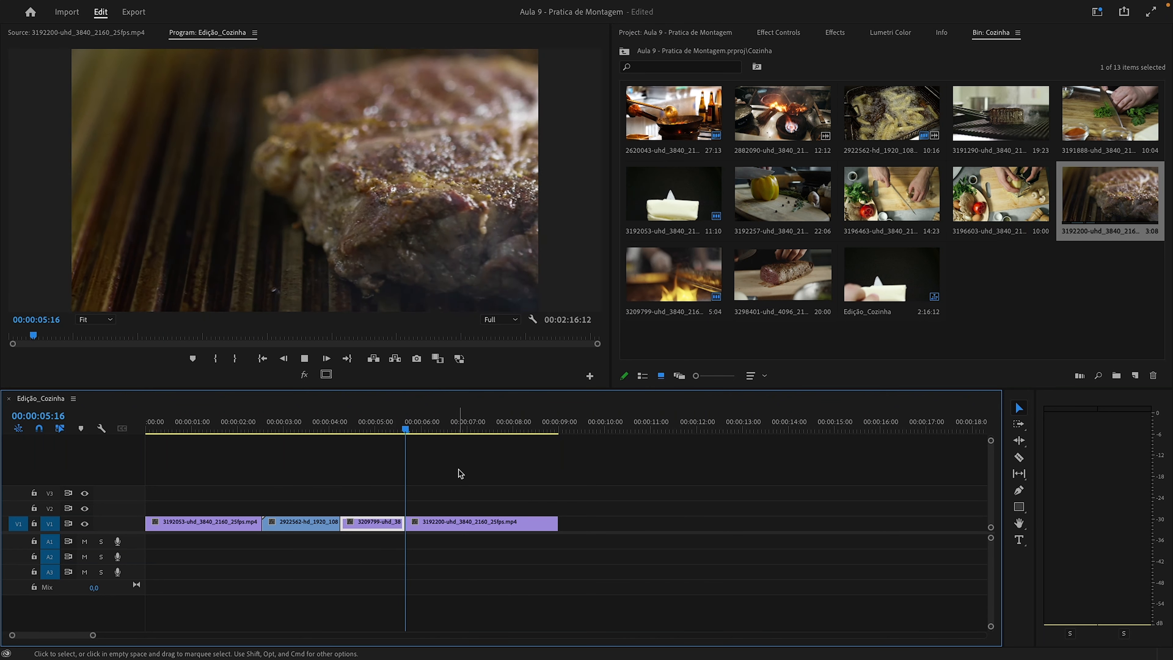
key("space")
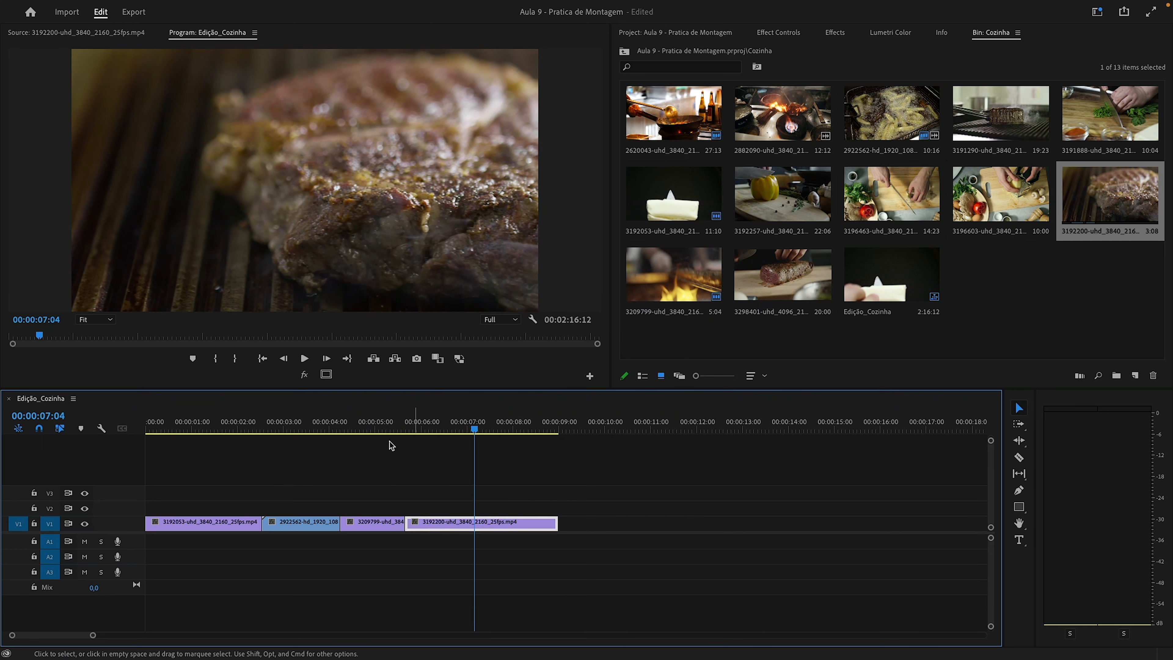
left_click_drag(319, 430, 452, 441)
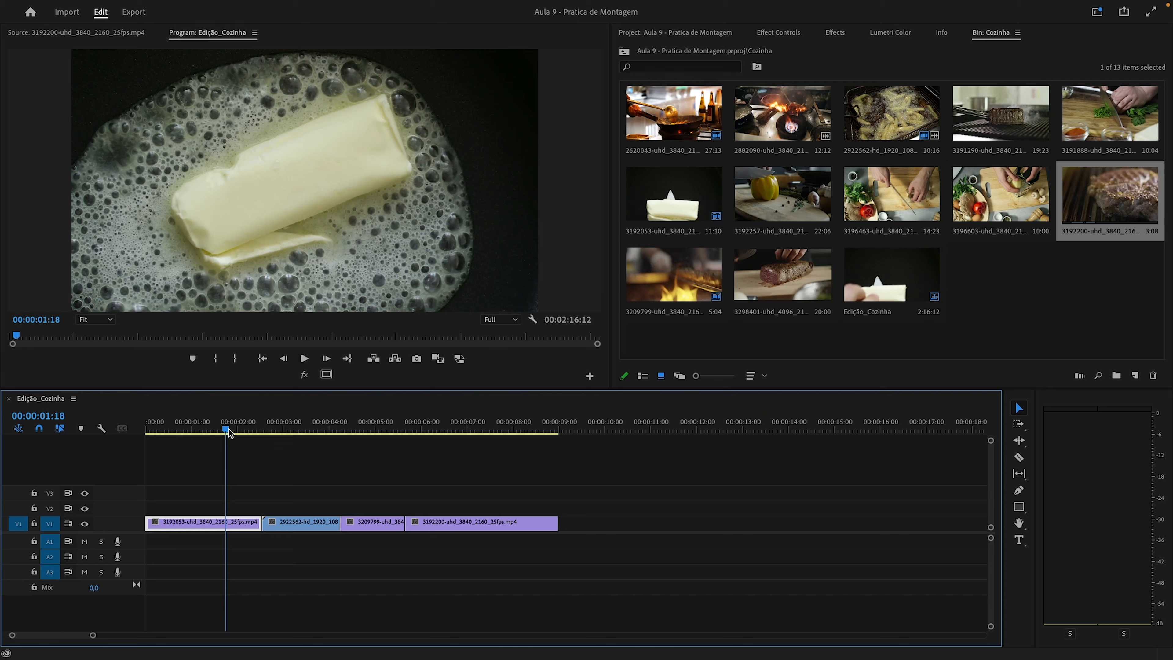
- Cut the grilled steak clip on V1 at 00:00:07:16 and delete the portion after the cut
left_click_drag(229, 429, 499, 444)
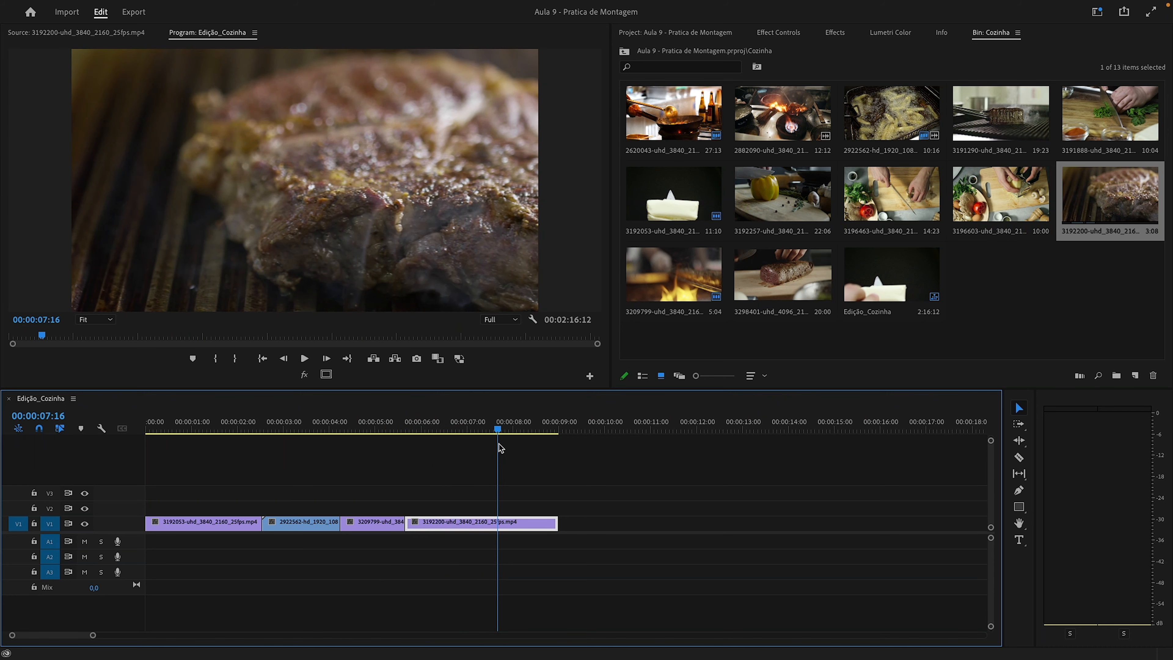
left_click(503, 524)
key("v")
left_click(523, 527)
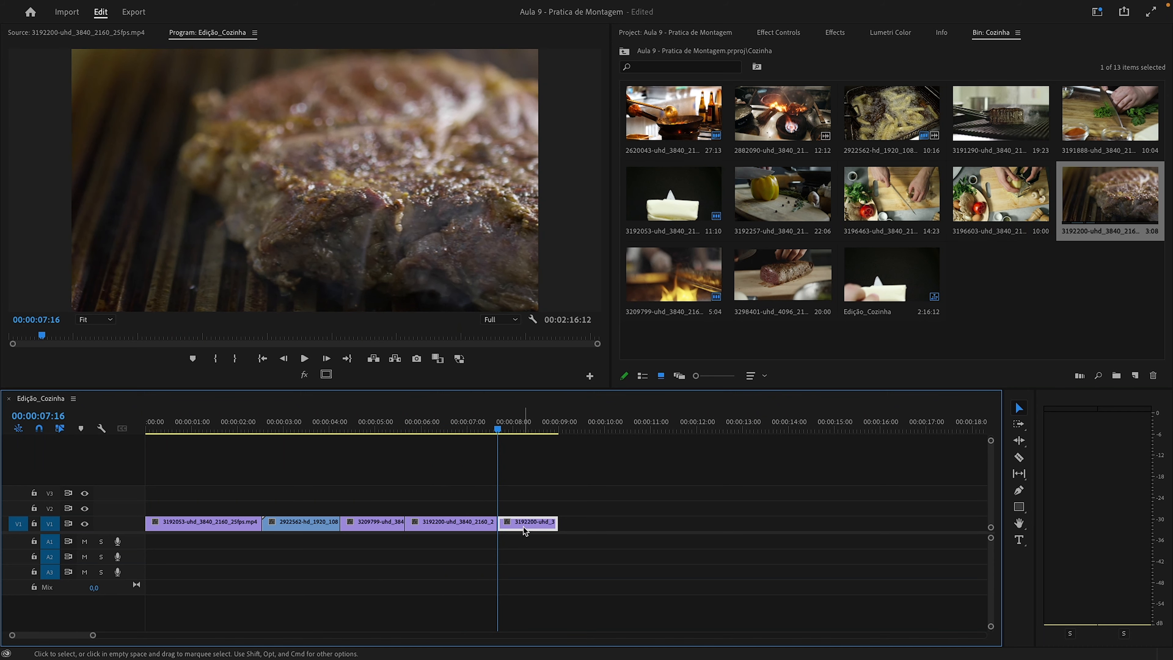
key("Delete")
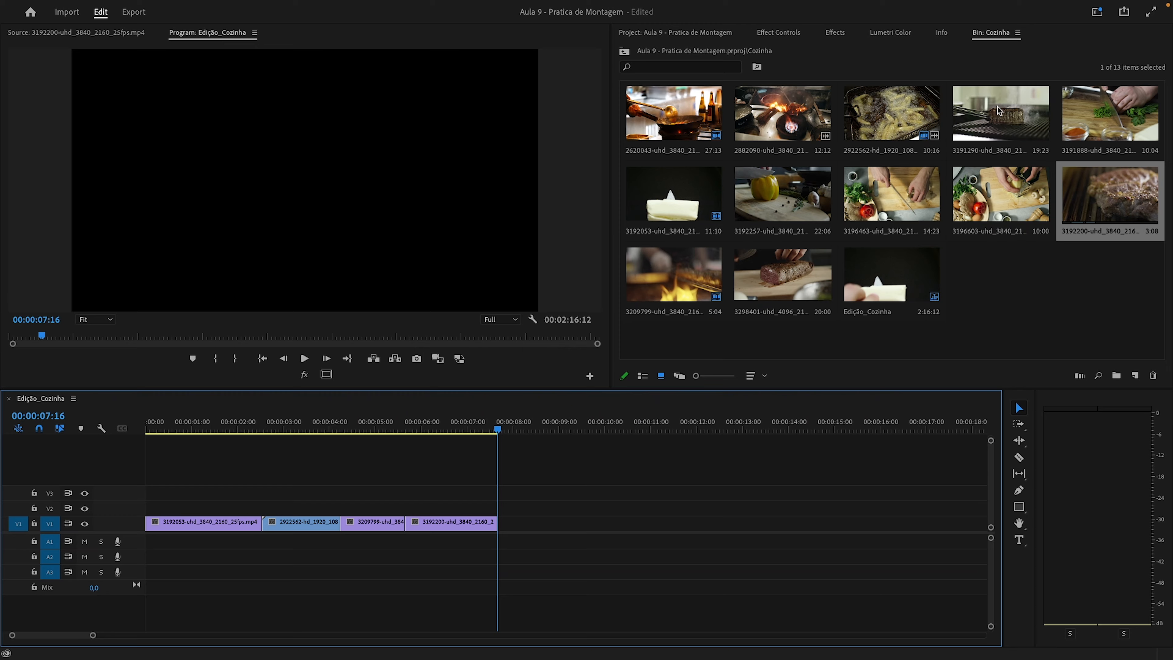
- Open the tongs-held steak clip in the source monitor and mark a 2:15 range starting at 00:00:01:24
double_click(993, 111)
left_click_drag(219, 355, 50, 355)
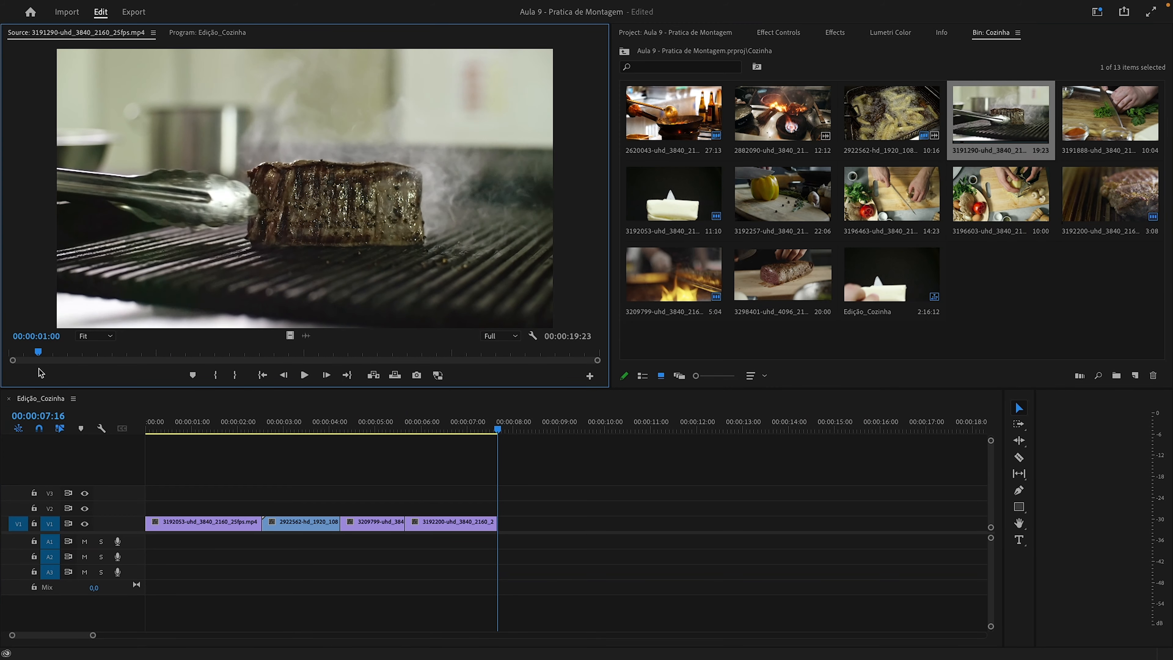
left_click_drag(51, 373, 75, 379)
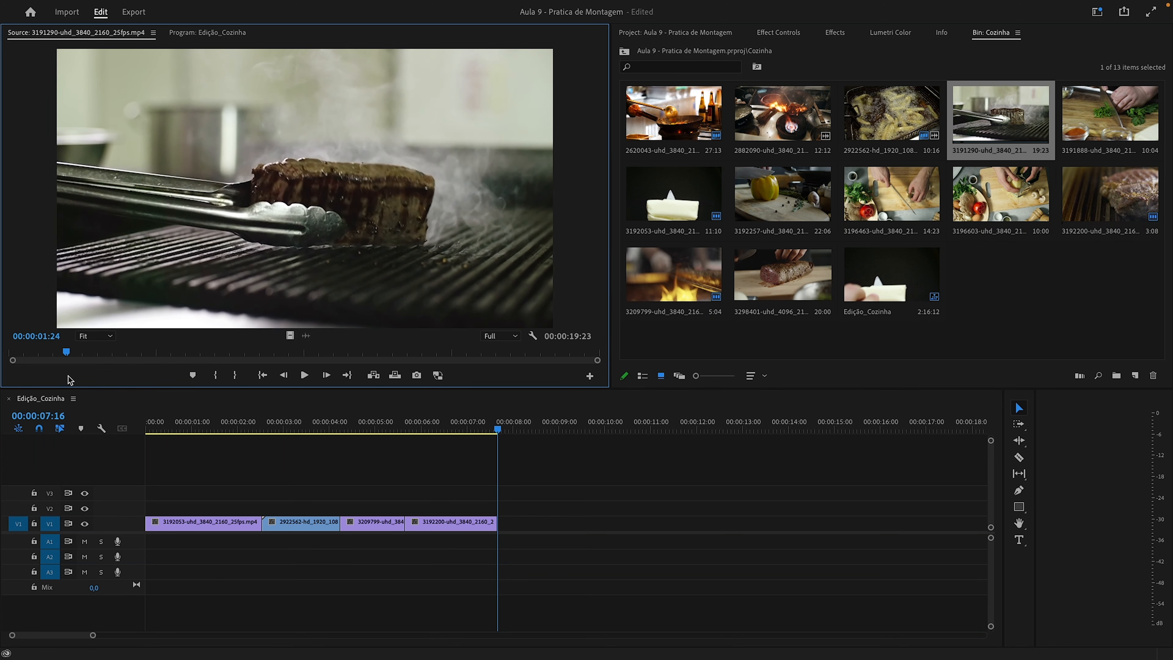
key("i")
left_click_drag(67, 355, 142, 357)
key("o")
- Place only the video of the marked tongs-held steak range on V1 at 00:00:07:16 and apply Scale to Frame Size
left_click_drag(290, 336, 508, 535)
left_click(479, 435)
key("space")
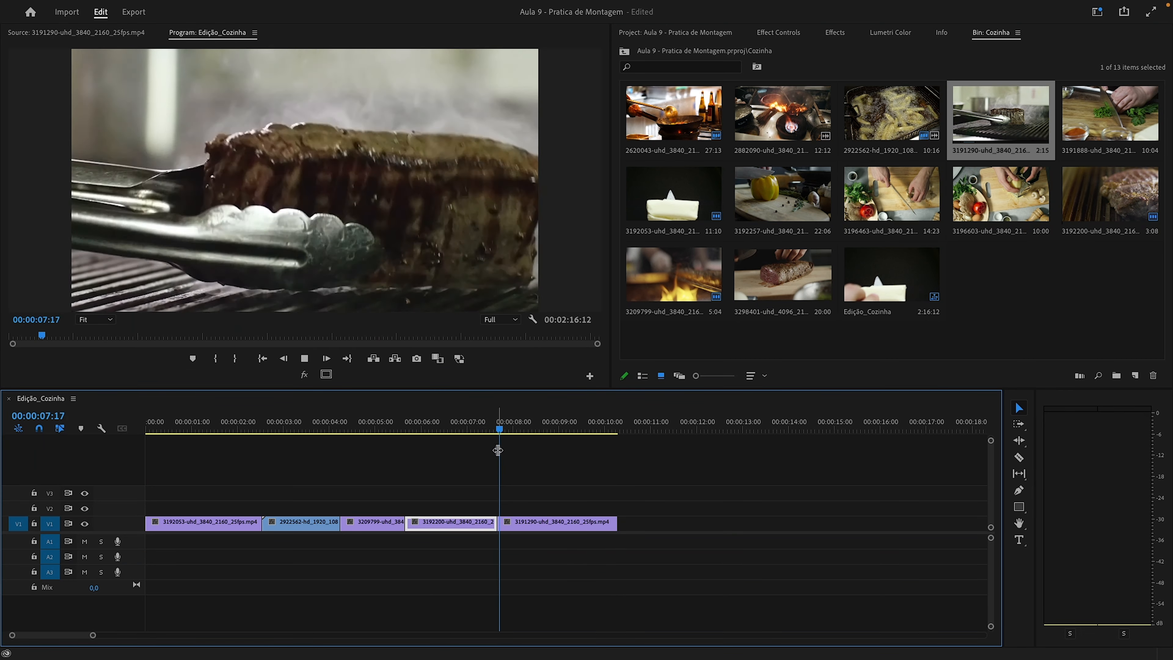
left_click(553, 529)
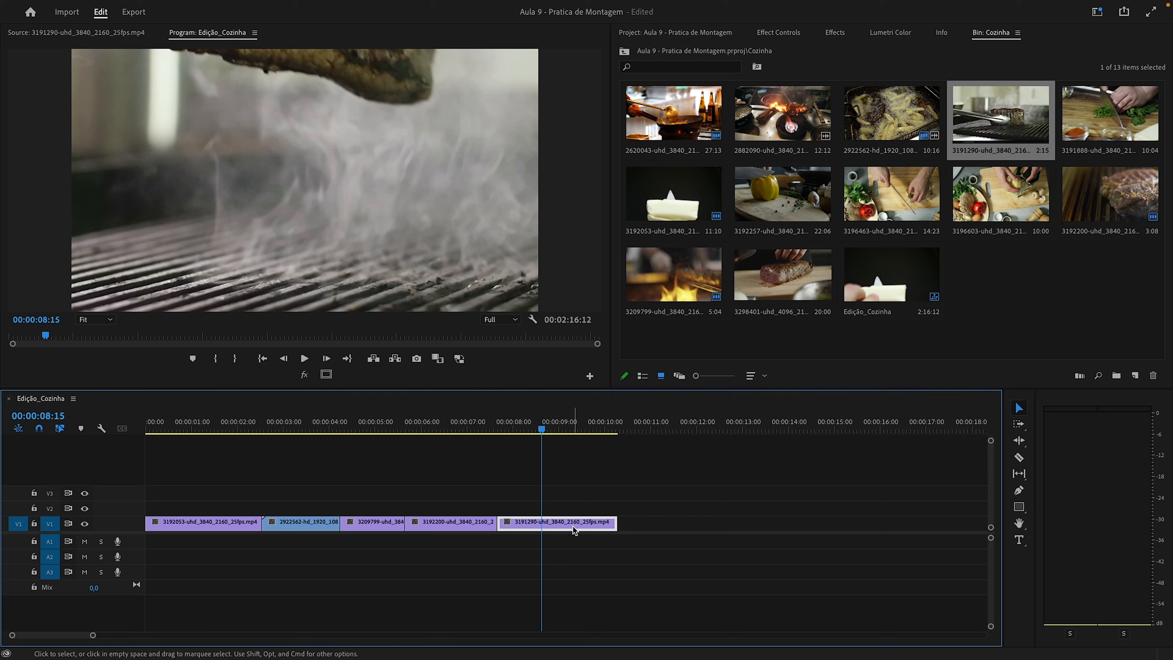
right_click(574, 530)
left_click(623, 506)
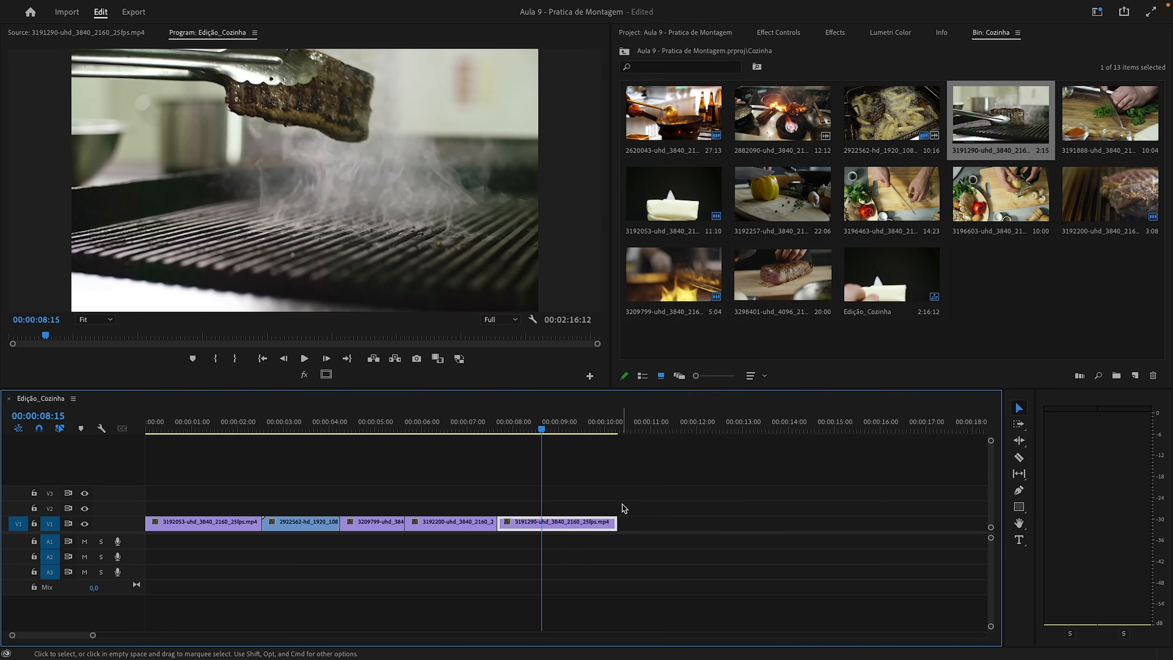
- Play back the transition from the grilled steak clip into the tongs-held steak clip
left_click(481, 428)
key("space")
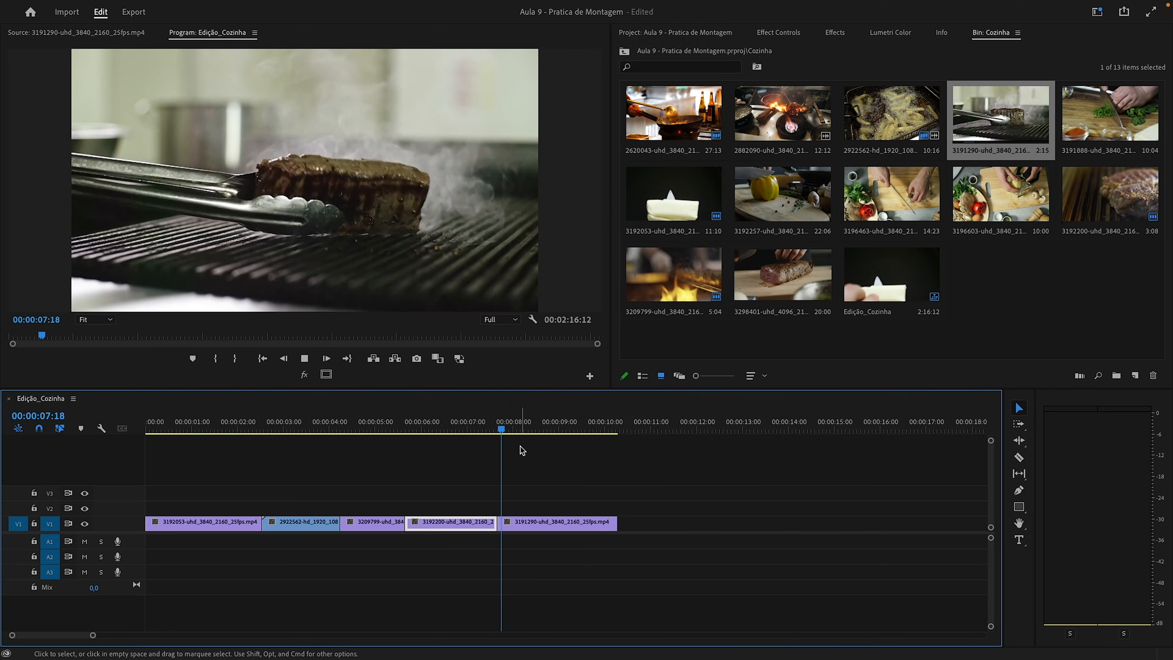
key("space")
- Cut the tongs-held steak clip on V1 at 00:00:09:11 and delete the portion after the cut
left_click_drag(537, 430, 581, 459)
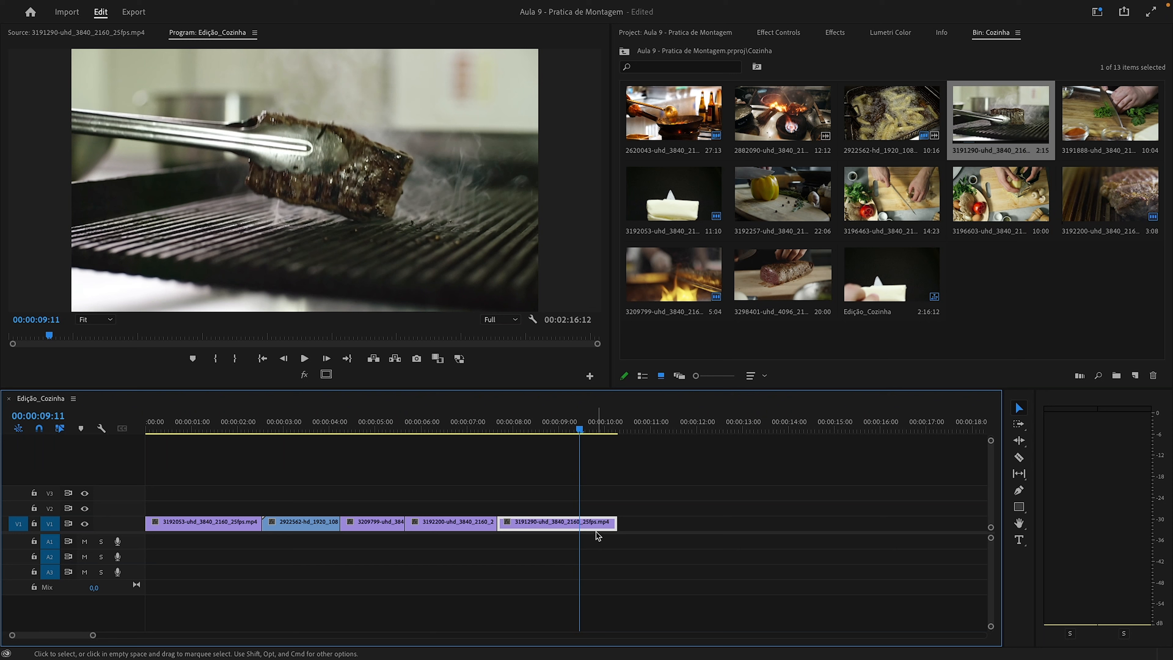
key("v")
left_click(594, 526)
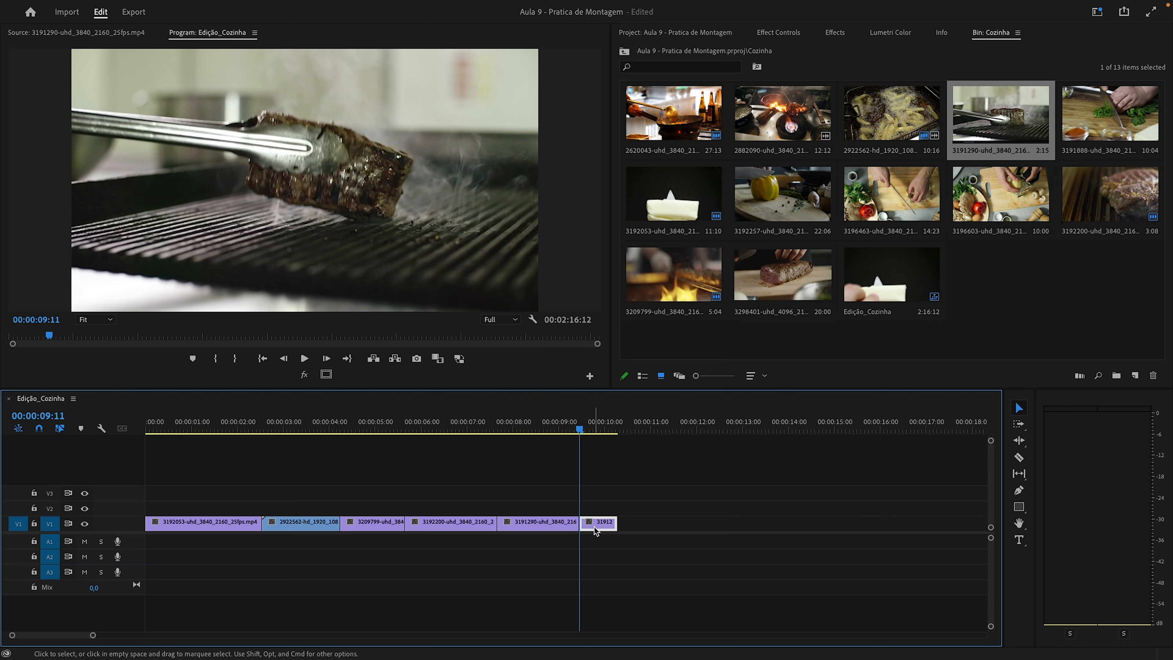
key("Delete")
- Open the sliced meat clip in the source monitor and mark a 5:15 range ending at 00:00:13:07
double_click(805, 275)
left_click_drag(305, 352, 238, 380)
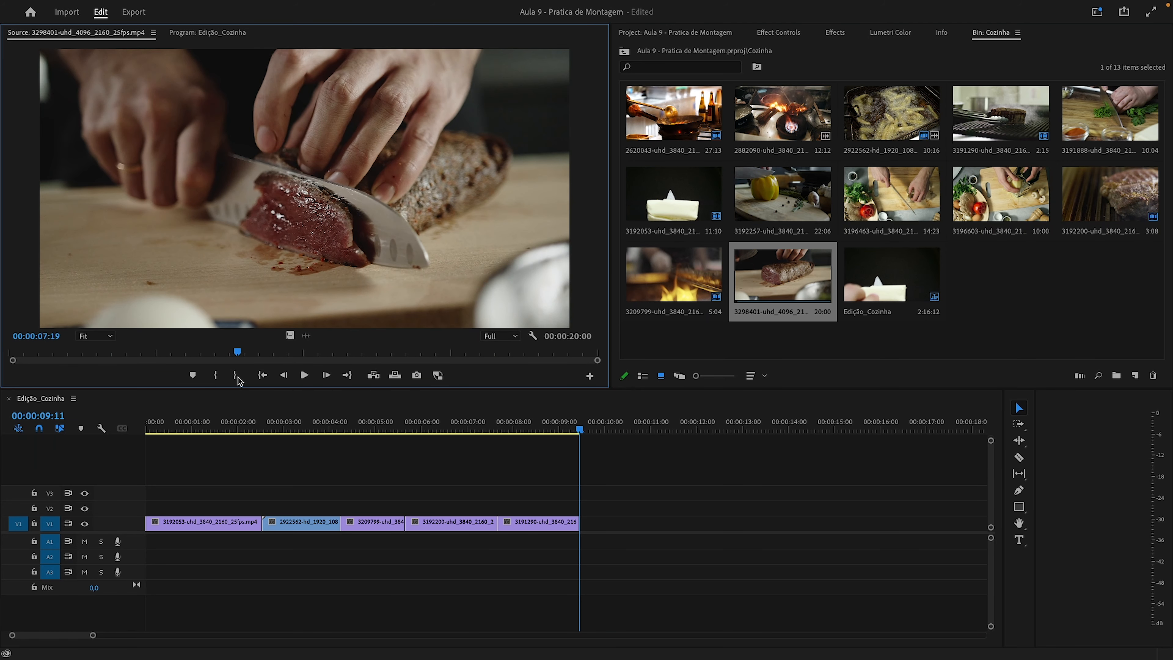
key("i")
mouse_move(238, 380)
left_mouse_down()
mouse_move(414, 362)
mouse_move(533, 369)
mouse_move(377, 360)
mouse_move(400, 359)
left_mouse_up()
key("o")
- Place only the video of the marked sliced meat range on V1 at 00:00:09:11 and apply Scale to Frame Size
left_click_drag(290, 336, 585, 525)
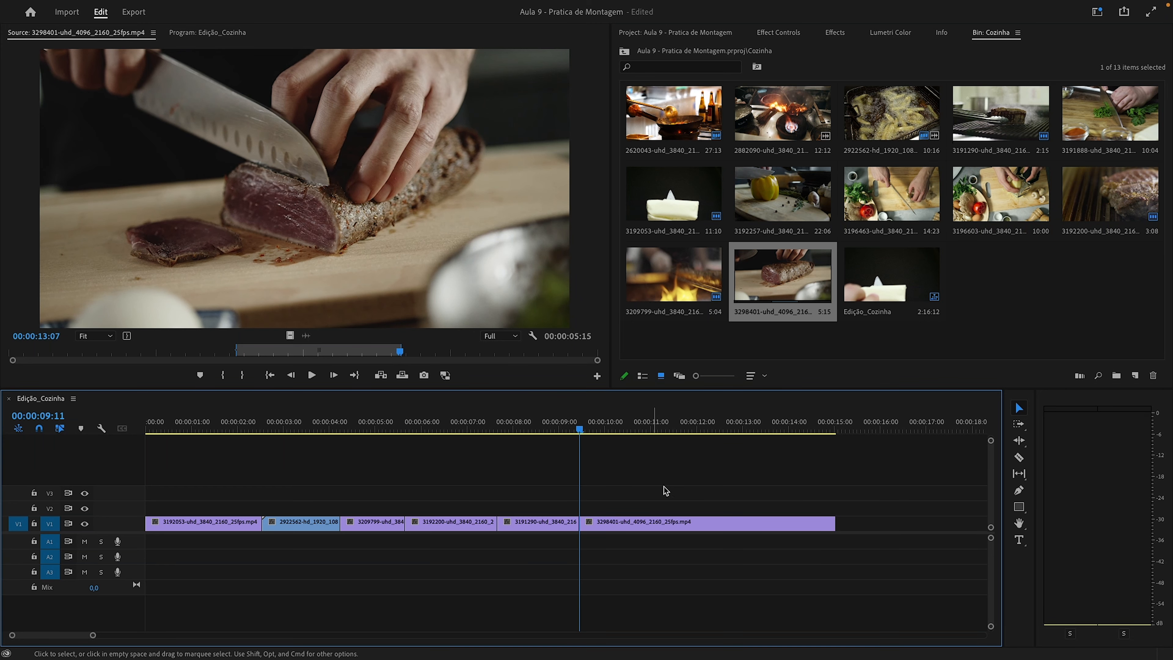
right_click(641, 523)
left_click(672, 508)
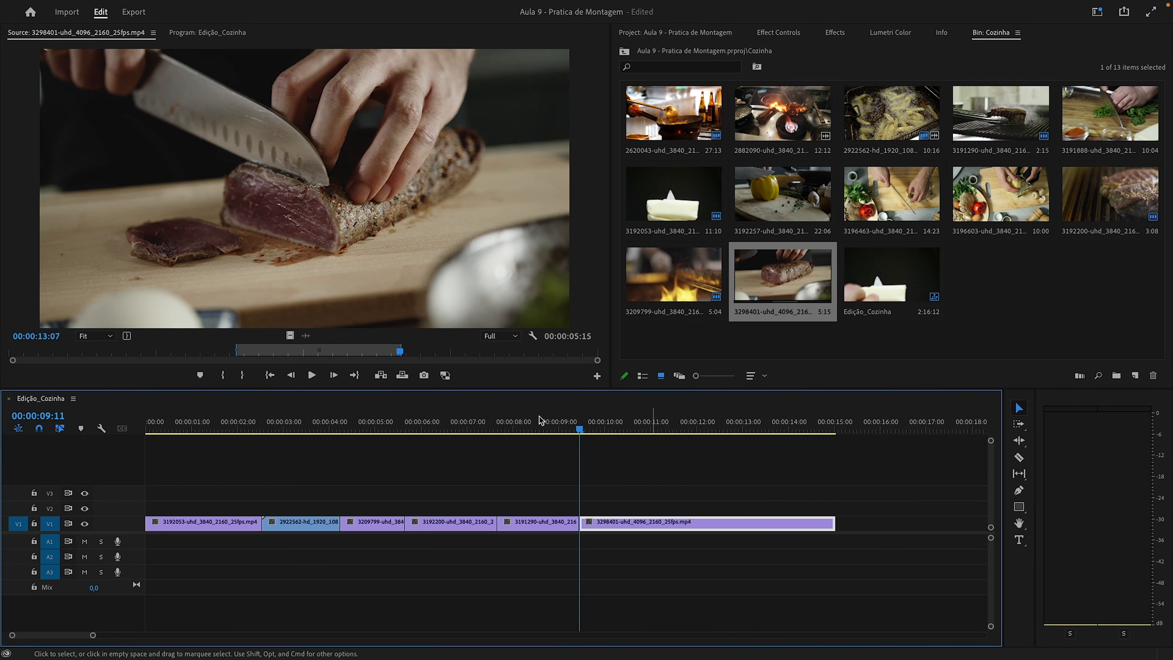
left_click(539, 416)
key("space")
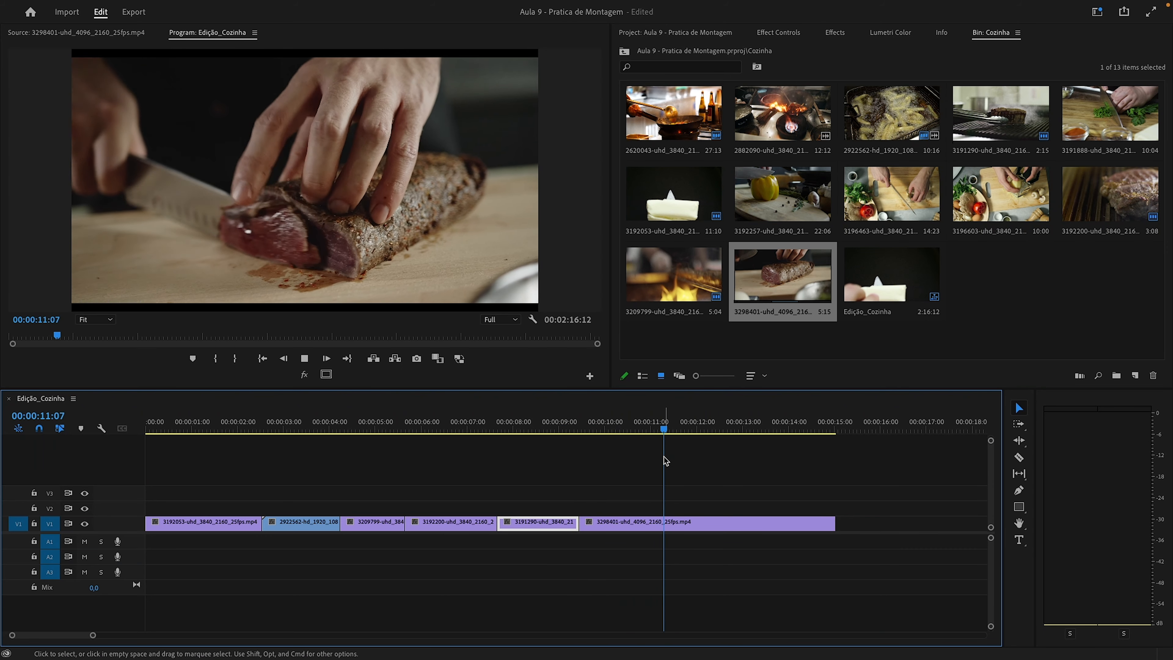
- Set the Scale of the sliced meat clip on V1 to 105
left_click(667, 523)
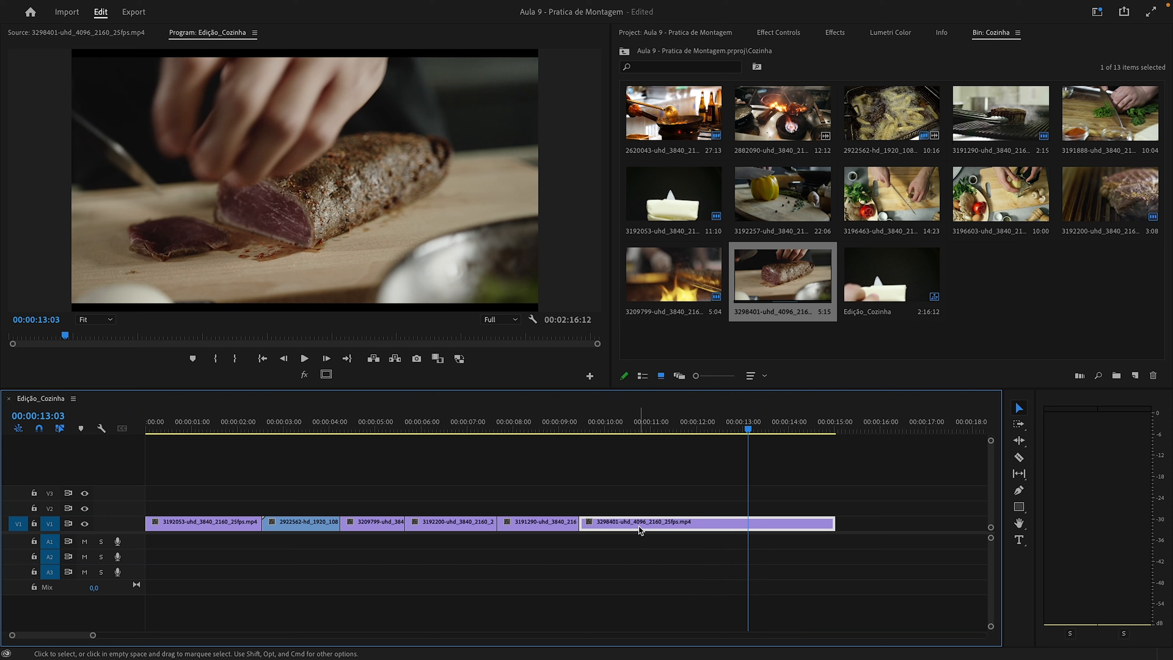
left_click(657, 528, "shift")
left_click(650, 428)
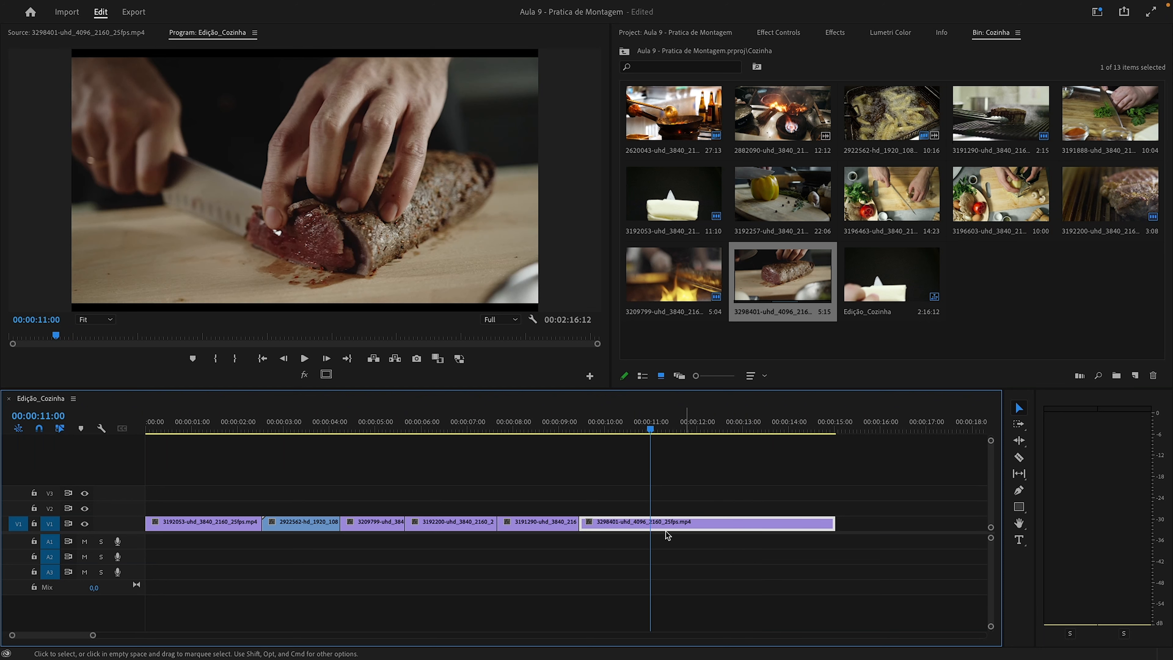
key("shift+5")
key("ctrl+s")
left_click(783, 110)
type("105")
key("Return")
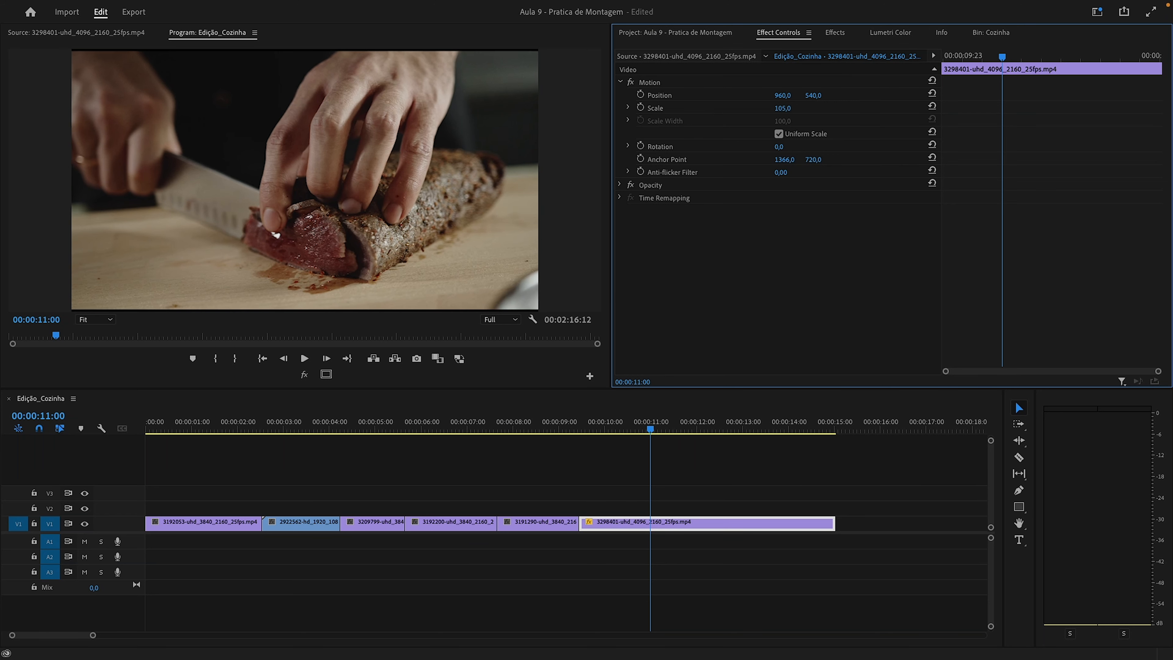
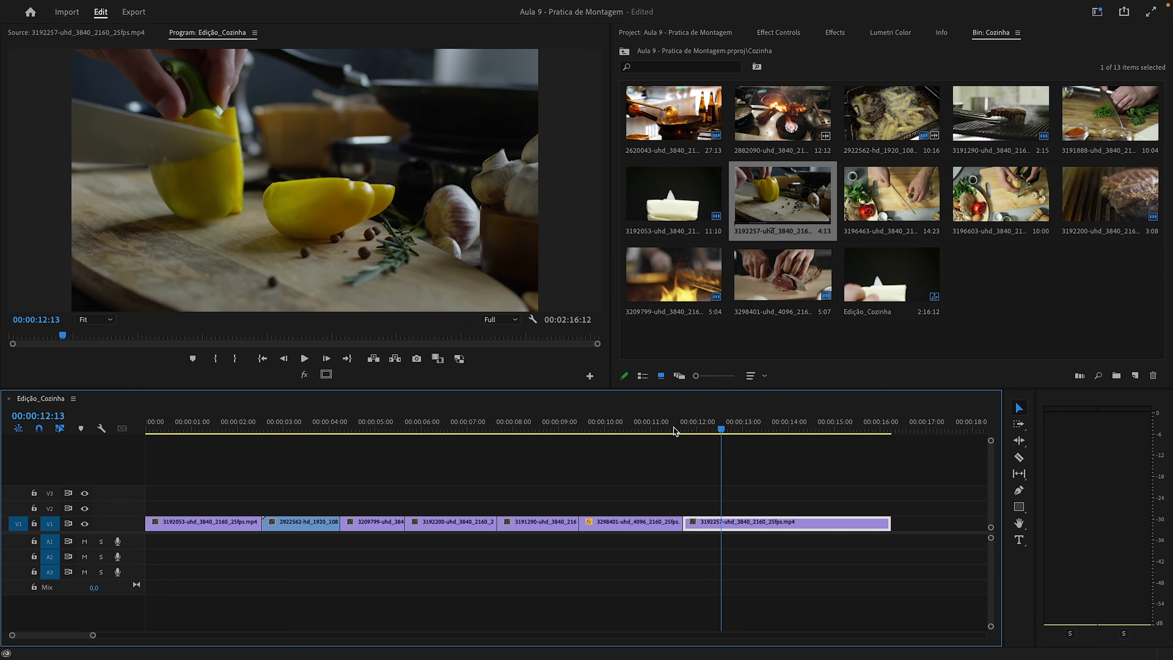
- Play back the transition into the yellow pepper clip and trim the pepper clip's end to 00:00:15:00
left_click(663, 427)
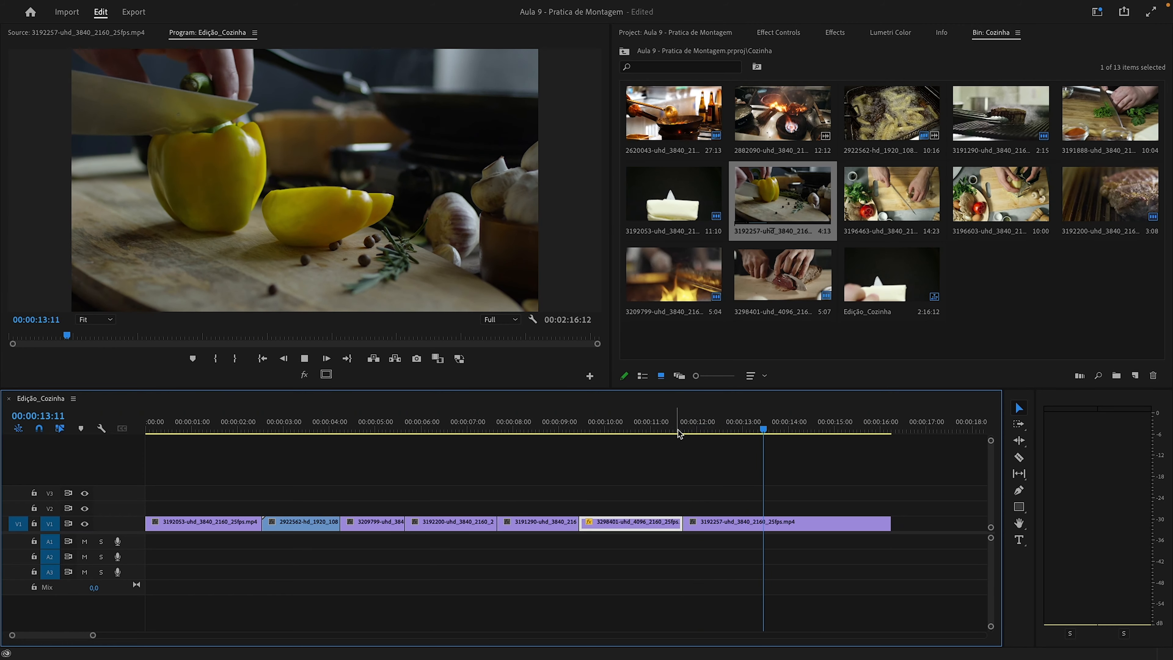
key("space")
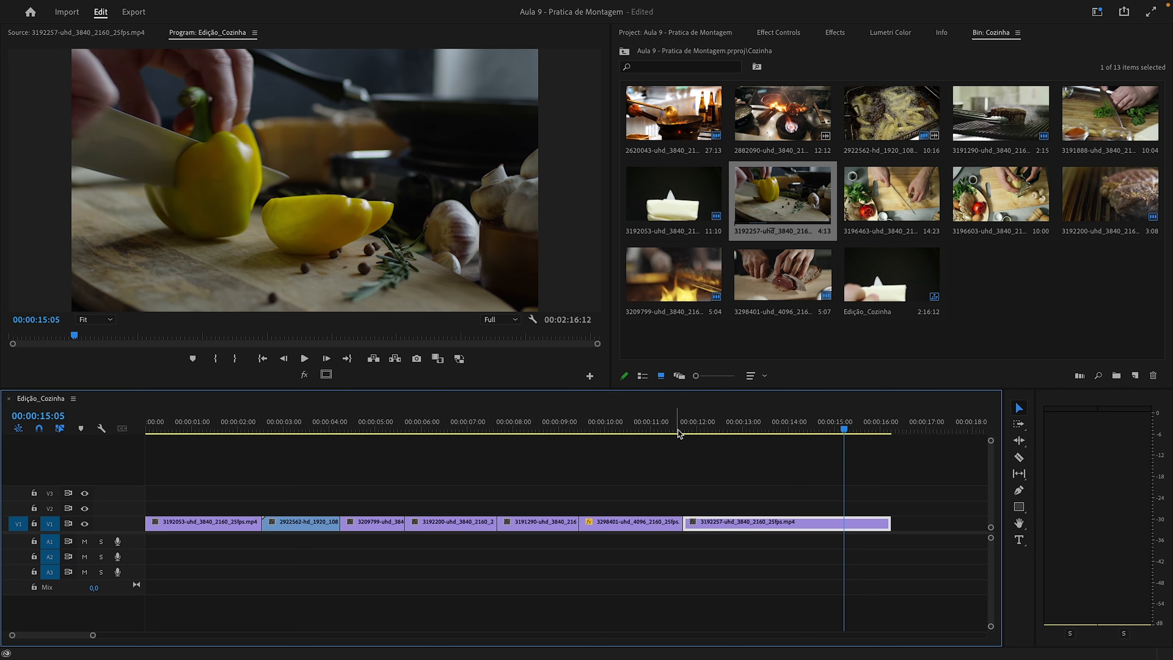
mouse_move(844, 429)
left_mouse_down()
mouse_move(823, 430)
mouse_move(834, 431)
left_mouse_up()
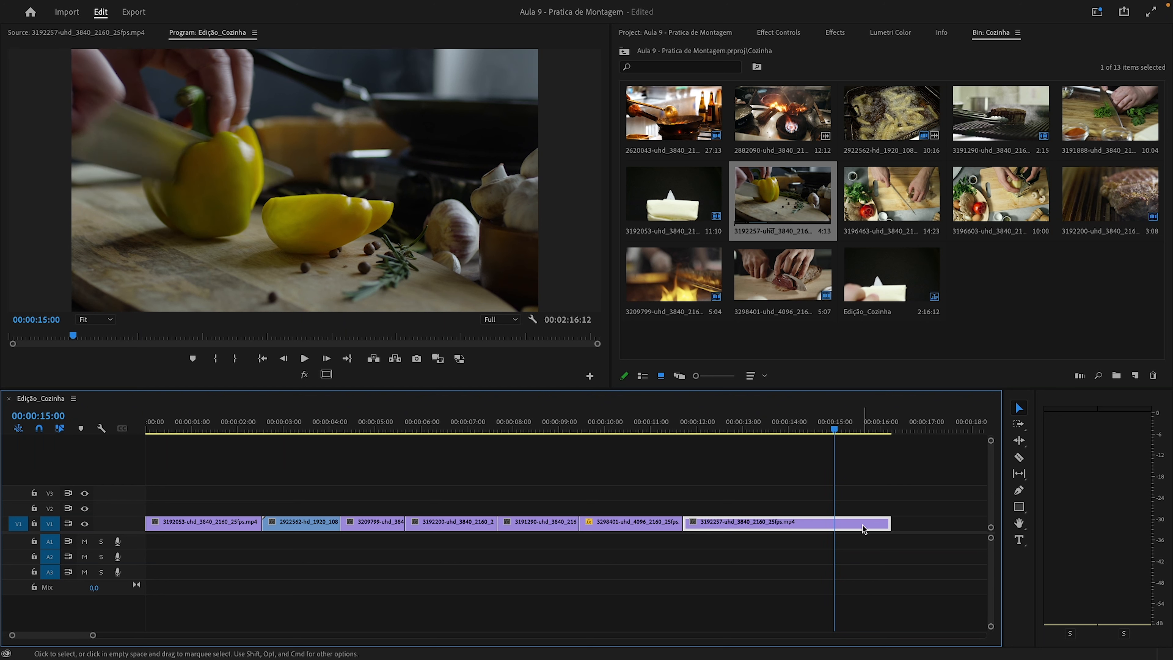
key("w")
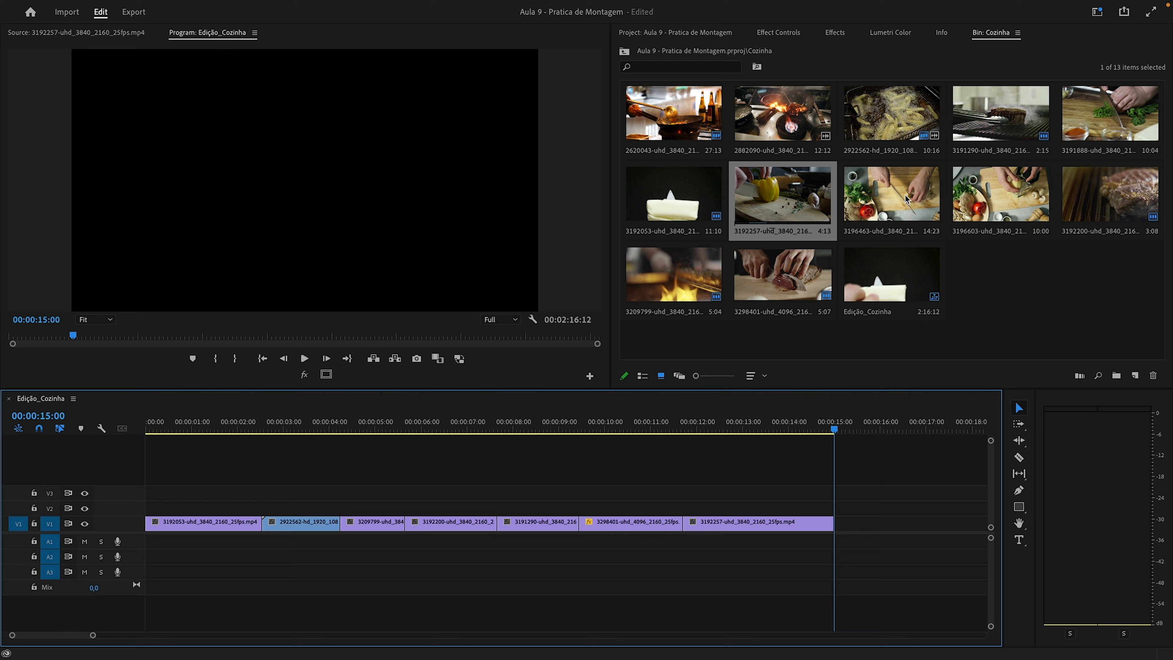
- Open the mushroom-chopping clip 3196463 in the source monitor and mark a 2:08 range ending at 00:00:03:02
double_click(892, 199)
mouse_move(59, 356)
left_mouse_down()
mouse_move(10, 353)
mouse_move(130, 360)
left_mouse_up()
key("i")
key("o")
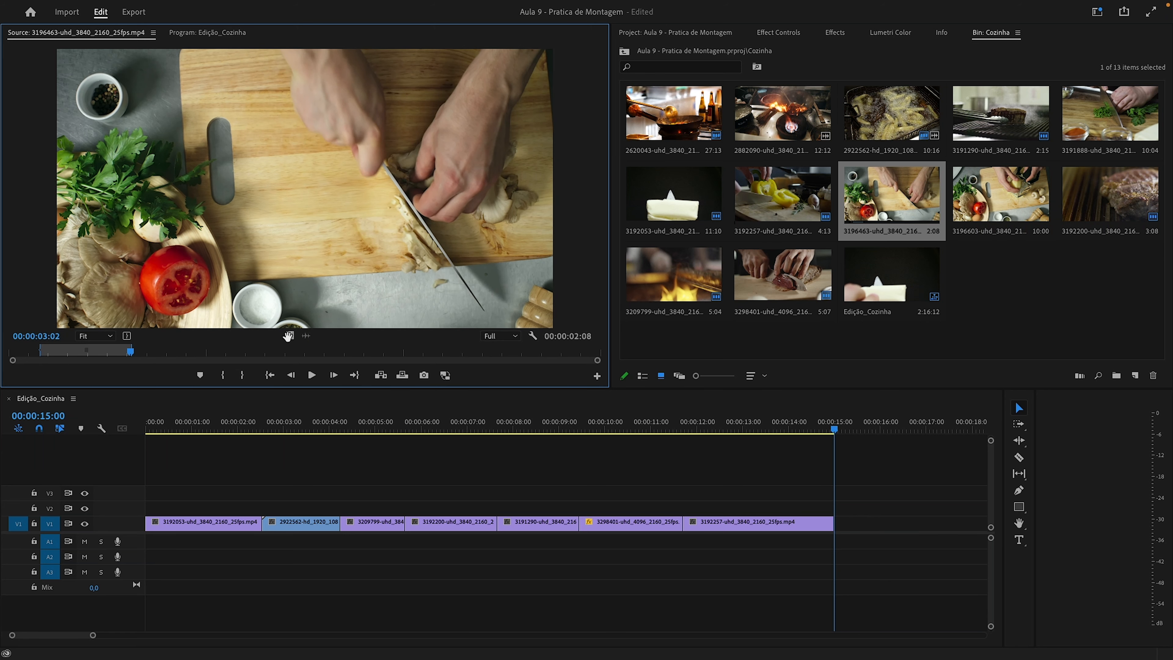
- Place only the video of the marked mushroom-chopping range on V1 at 00:00:15:00 and apply Scale to Frame Size
left_click_drag(962, 557, 834, 522)
left_click(916, 523)
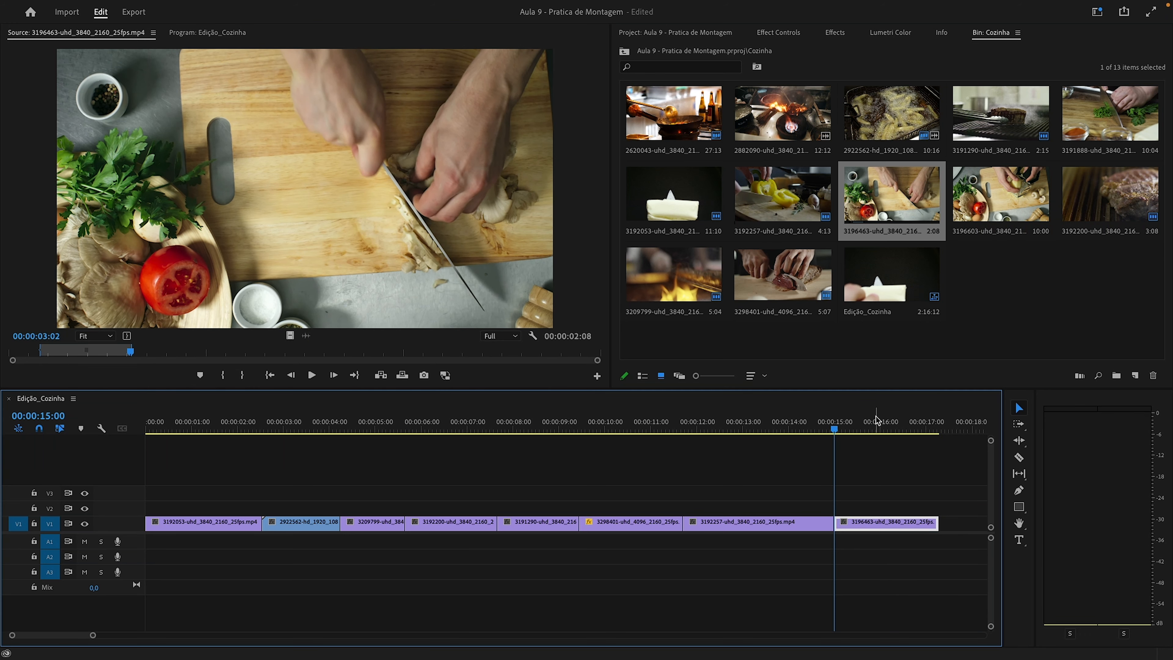
left_click(877, 420)
right_click(902, 531)
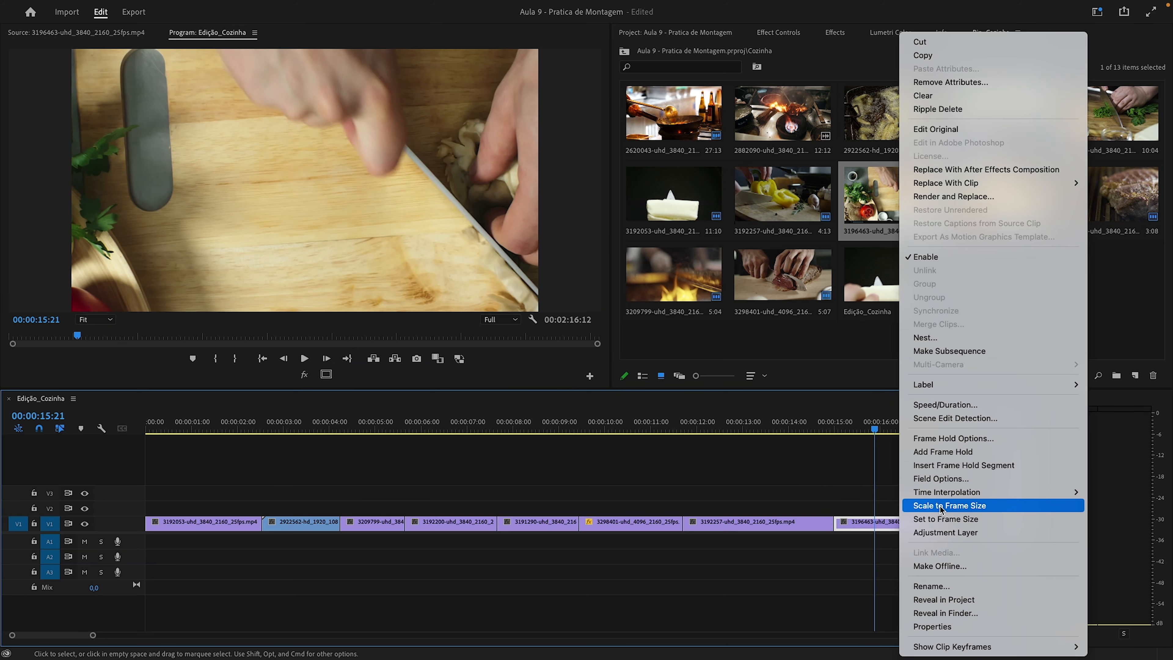
left_click(922, 506)
- Play back the transition from the yellow pepper clip into the mushroom-chopping clip
left_click(784, 425)
key("space")
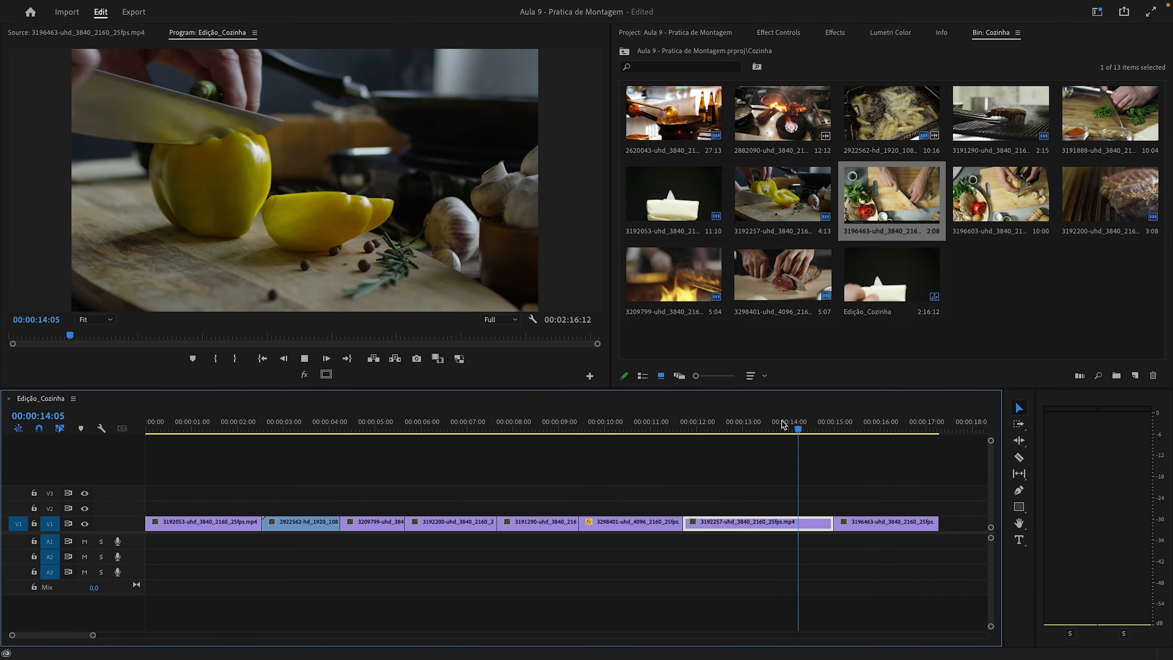
key("space")
mouse_move(821, 426)
left_mouse_down()
mouse_move(800, 423)
mouse_move(840, 437)
left_mouse_up()
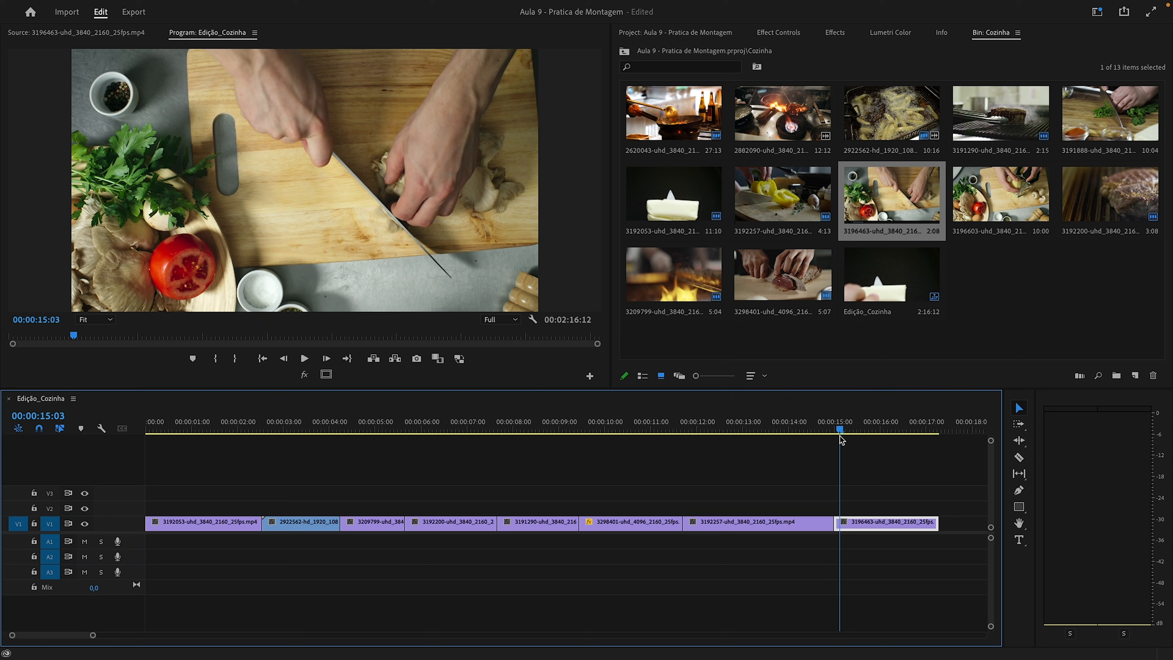
key("Right")
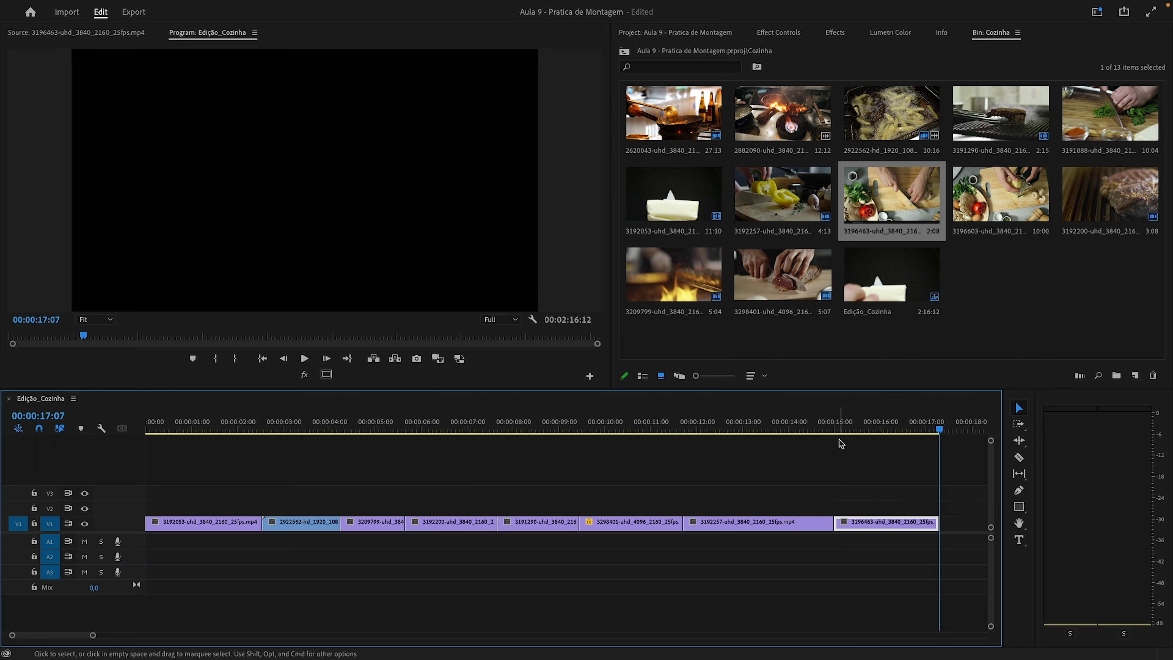
left_click(840, 433)
key("q")
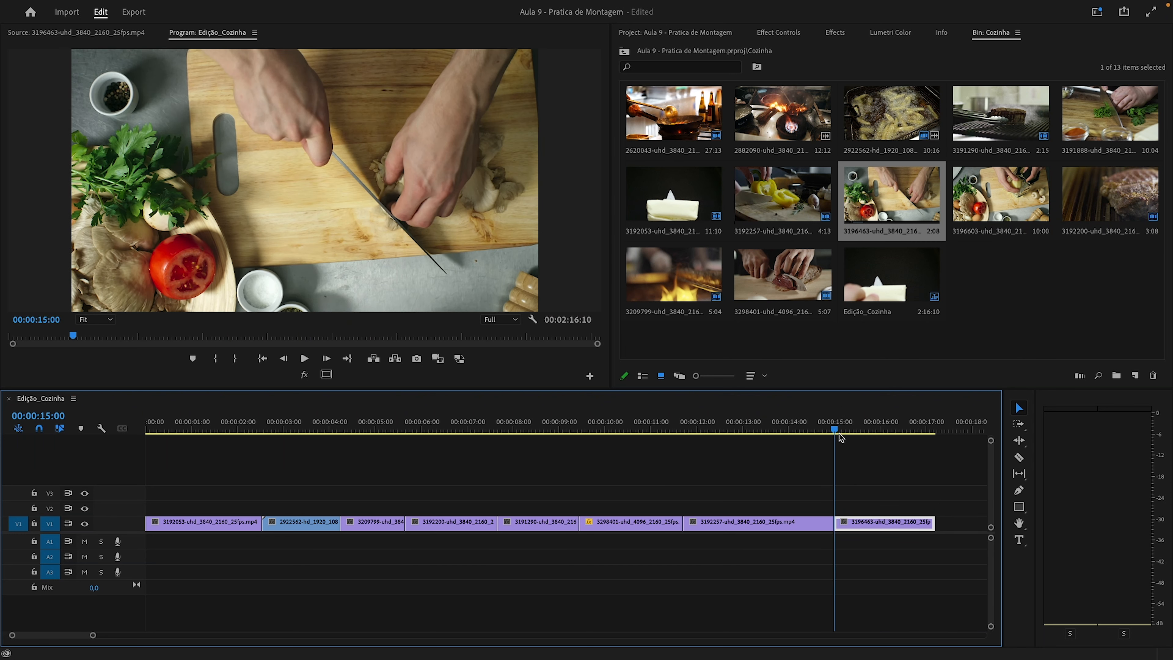
key("ctrl+z")
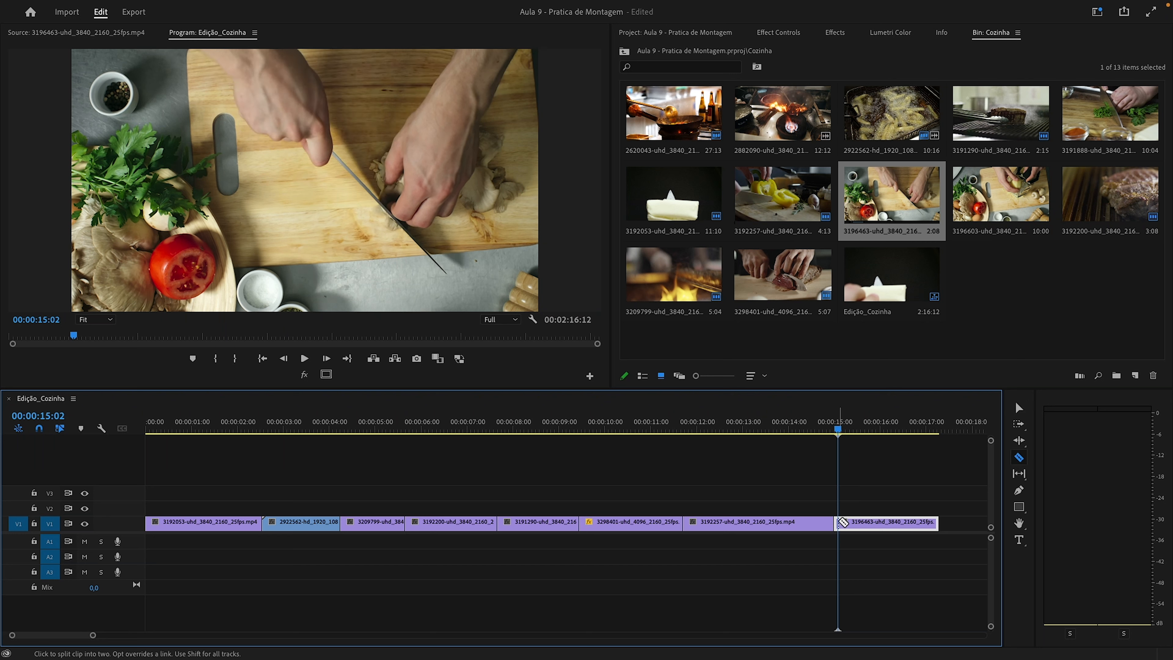
- Cut the mushroom-chopping clip at 00:00:15:02, delete the portion before the cut and move the remainder back to 00:00:15:00
key("Delete")
left_click_drag(861, 528, 858, 531)
- Review the cut from the yellow pepper clip into the shortened mushroom-chopping clip by playing it back repeatedly
left_click(821, 424)
key("space")
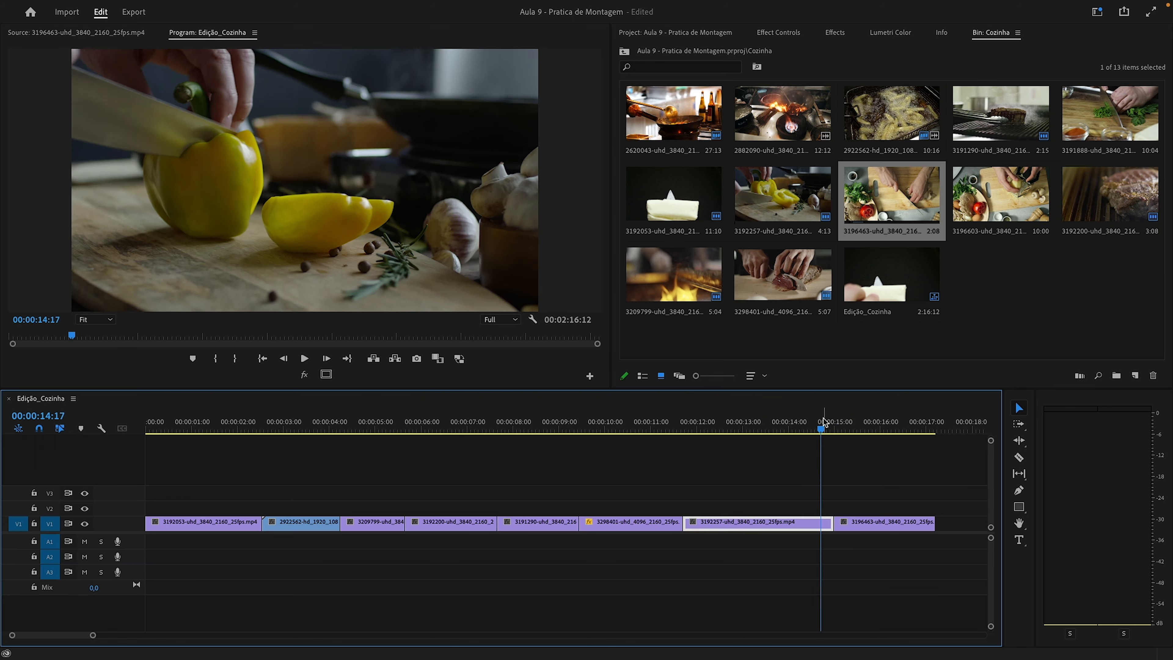
key("space")
left_click(818, 421)
key("space")
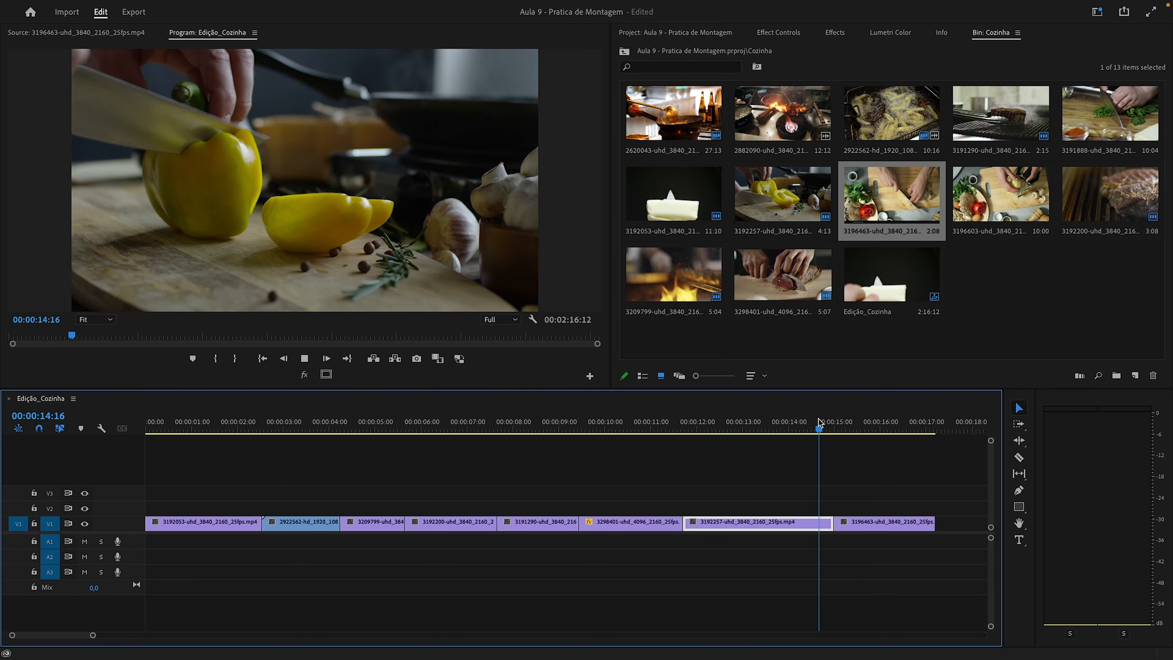
key("space")
left_click(818, 419)
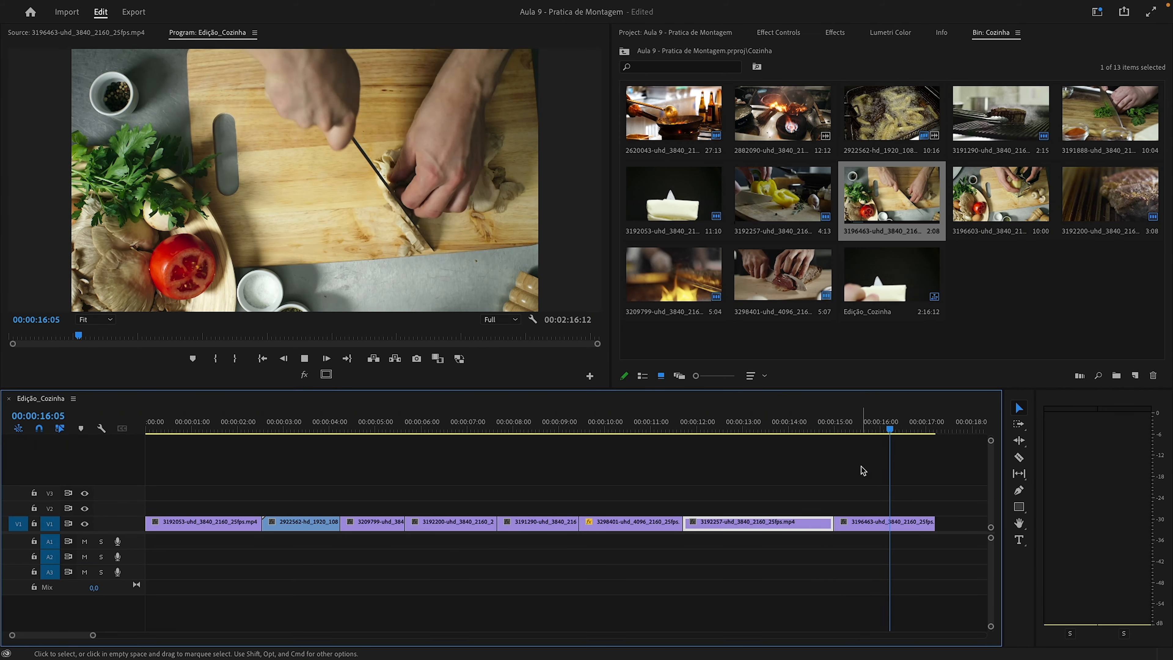
left_click_drag(660, 422, 838, 434)
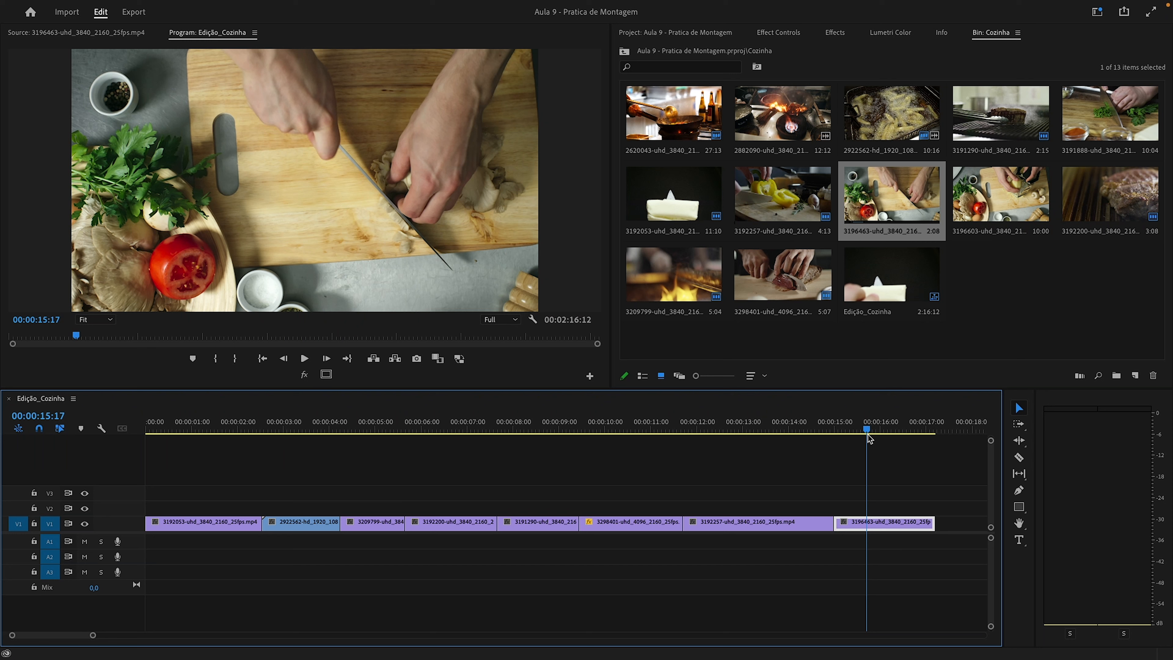
- Cut the mushroom-chopping clip on V1 at 00:00:16:07 and delete the portion after the cut
key("minus")
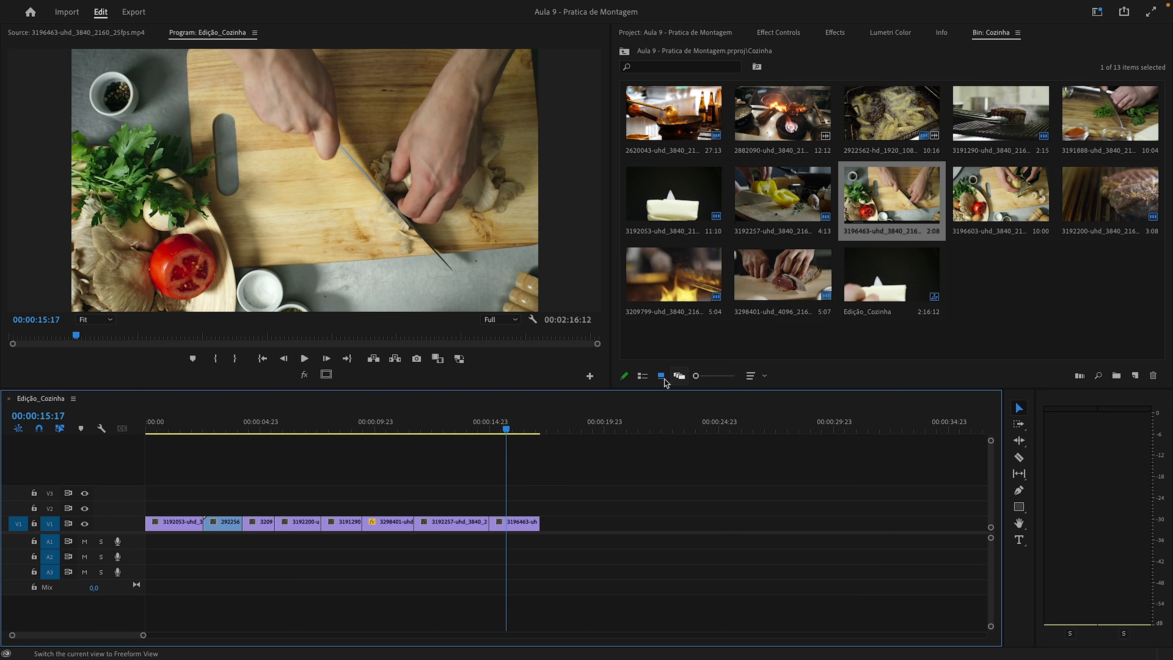
left_click_drag(472, 433, 522, 433)
key("super+k")
left_click(527, 530)
key("Delete")
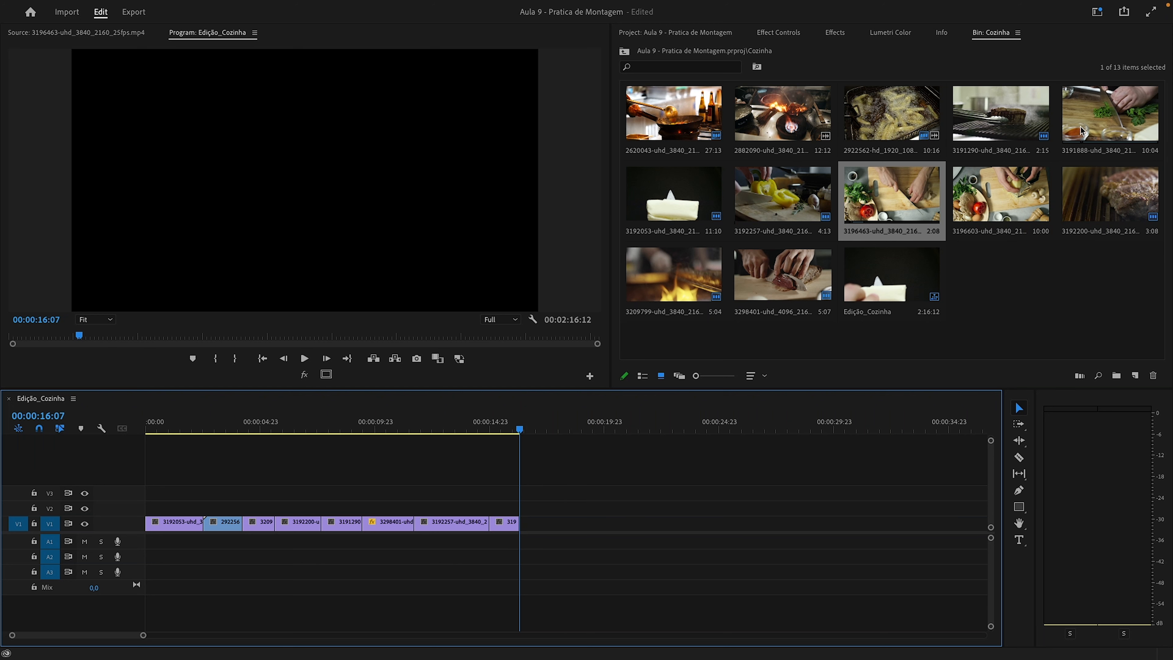
- Open the parsley-chopping clip 3191888 in the source monitor and mark a 1:21 range starting at 00:00:00:07
double_click(1110, 123)
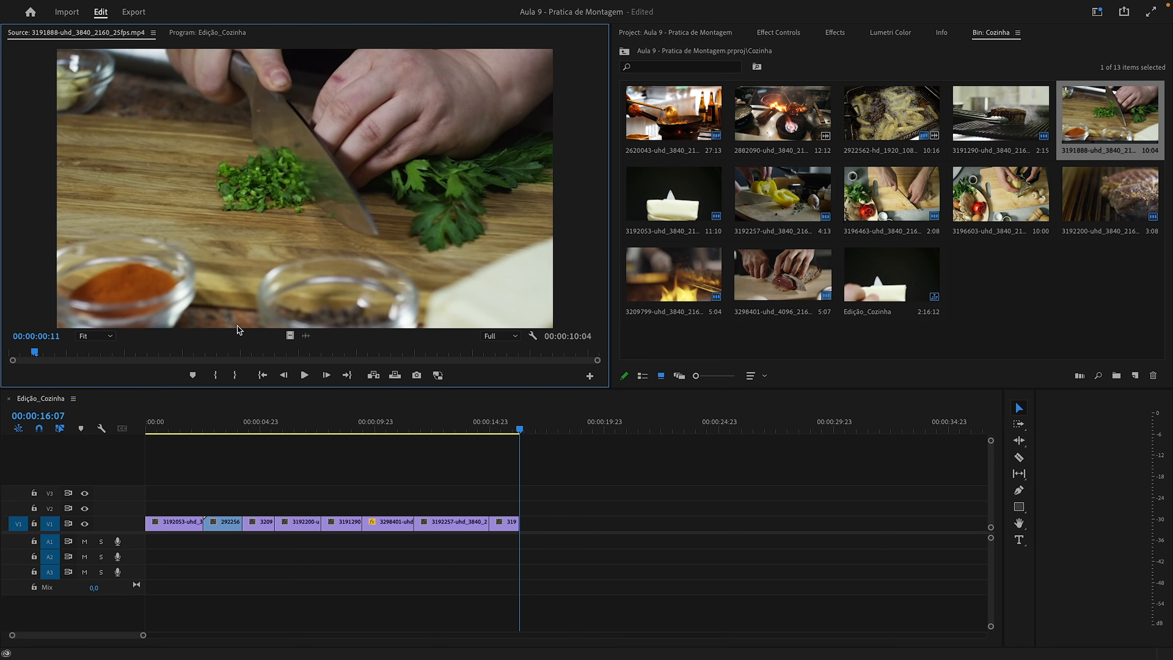
left_click_drag(126, 352, 31, 358)
double_click(1124, 127)
left_click_drag(29, 350, 26, 349)
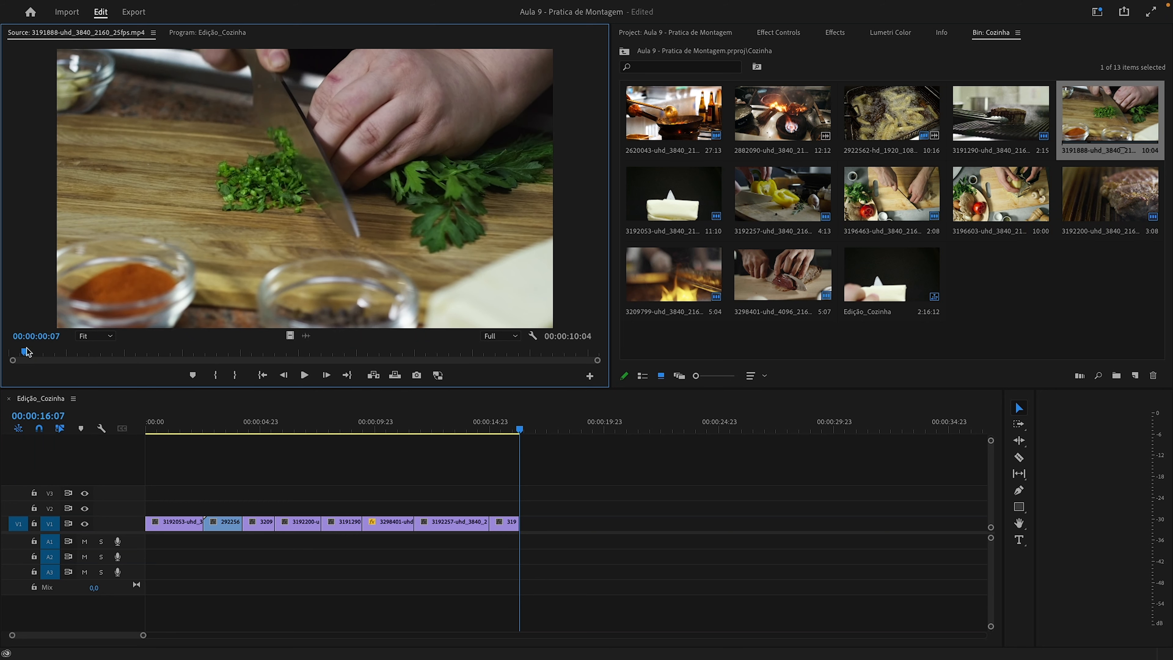
key("i")
key("space")
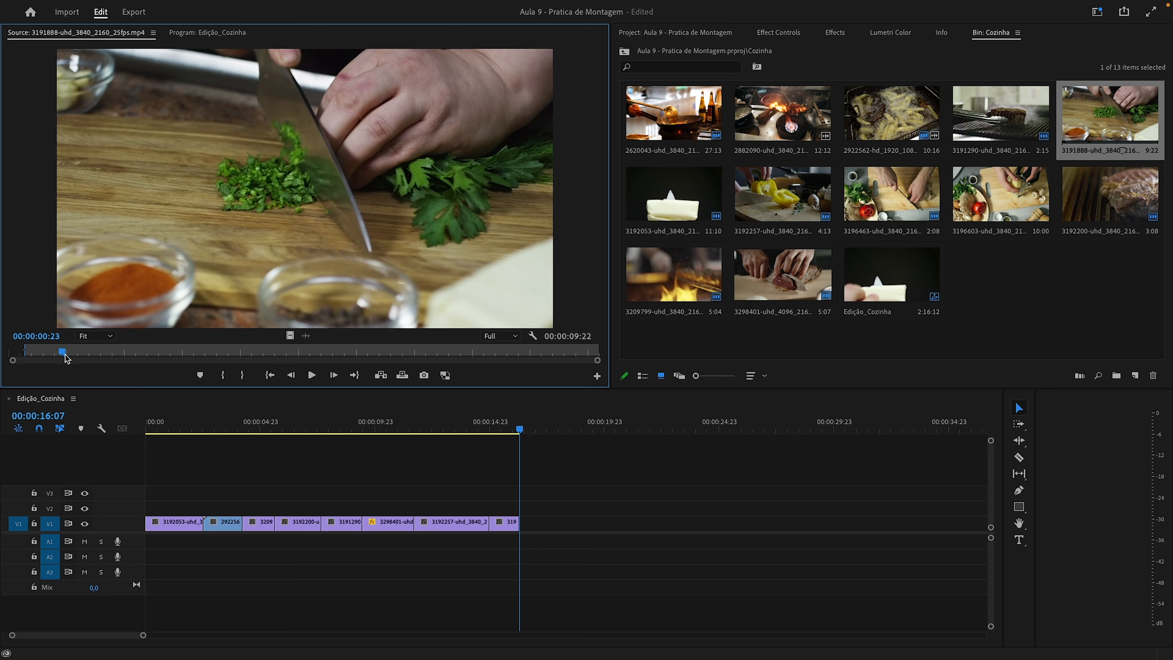
key("o")
- Place only the video of the marked parsley-chopping range on V1 at 00:00:16:07 and apply Scale to Frame Size
left_click_drag(293, 342, 529, 523)
left_click_drag(530, 434, 534, 427)
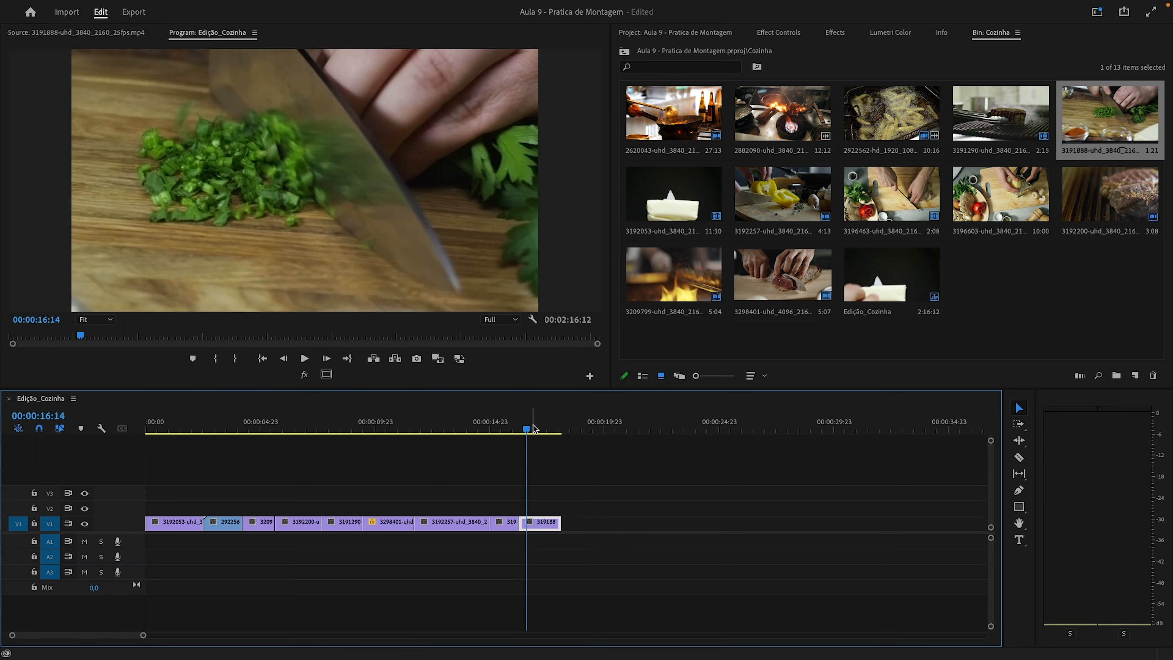
right_click(544, 523)
left_click(587, 509)
- Play back the transition from the mushroom-chopping clip into the parsley-chopping clip
left_click(506, 429)
key("space")
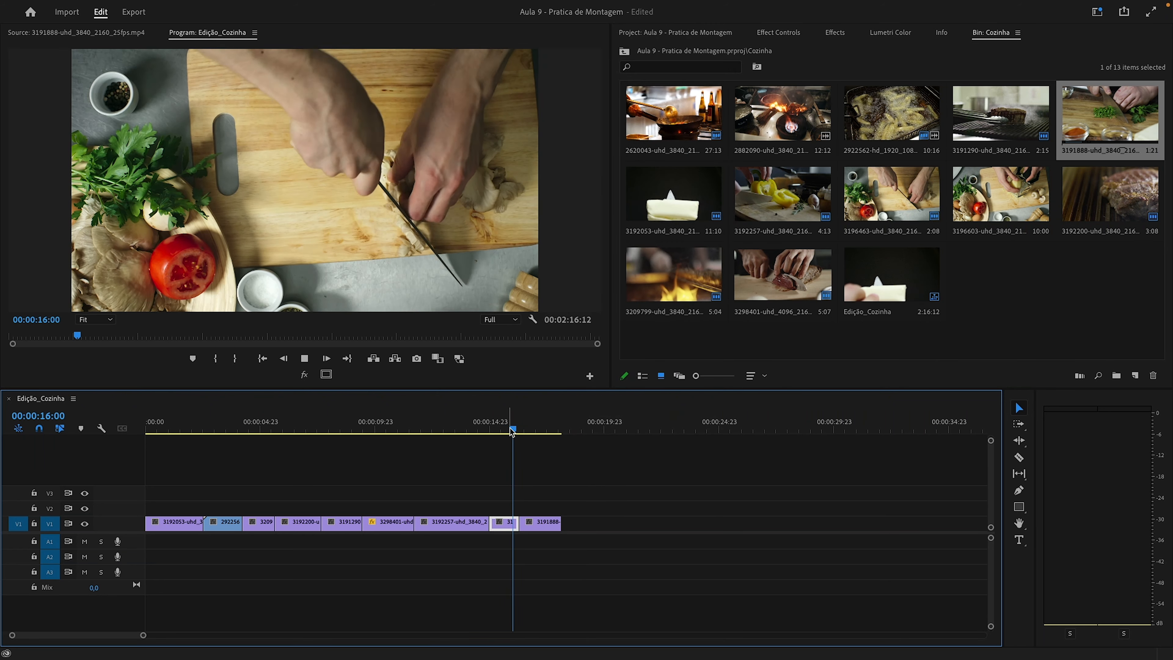
key("space")
left_click(510, 429)
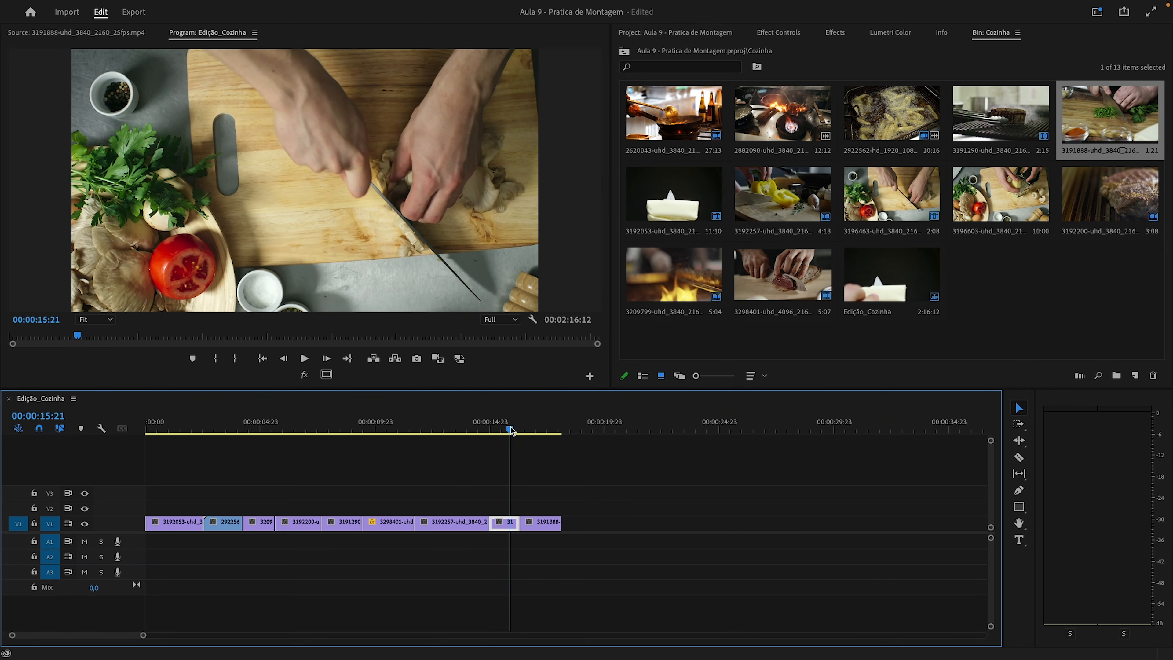
left_click_drag(509, 429, 523, 429)
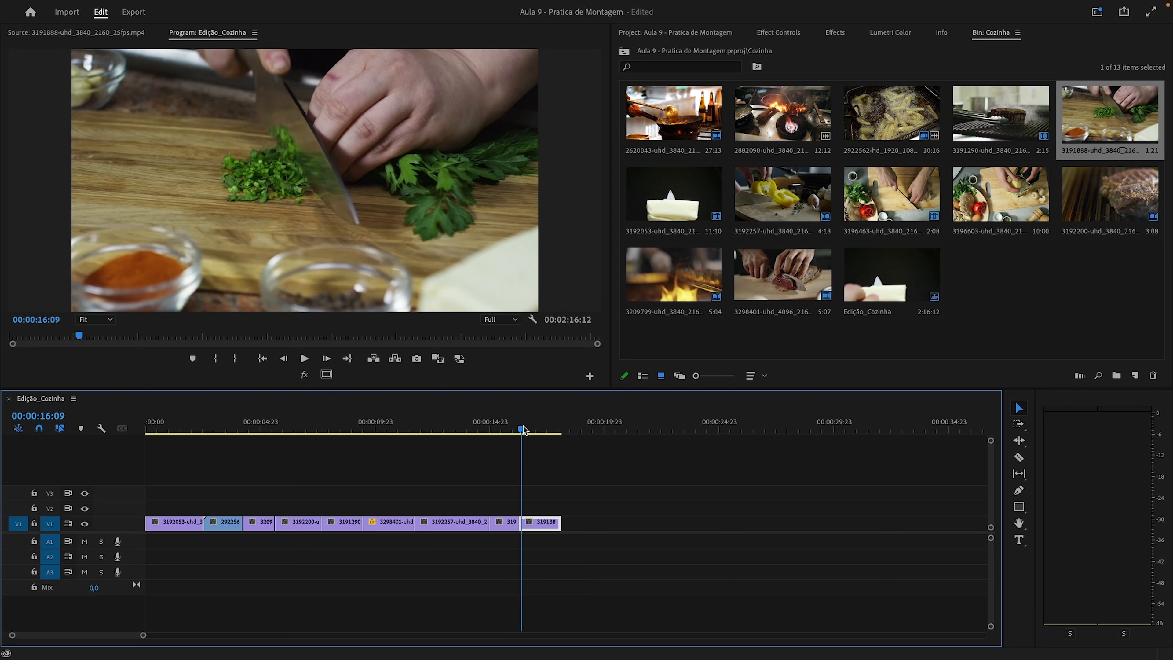
- Cut the parsley-chopping clip on V1 at 00:00:17:01 and delete the portion after the cut
mouse_move(523, 429)
left_mouse_down()
mouse_move(540, 428)
mouse_move(479, 427)
mouse_move(549, 433)
mouse_move(489, 430)
mouse_move(536, 439)
left_mouse_up()
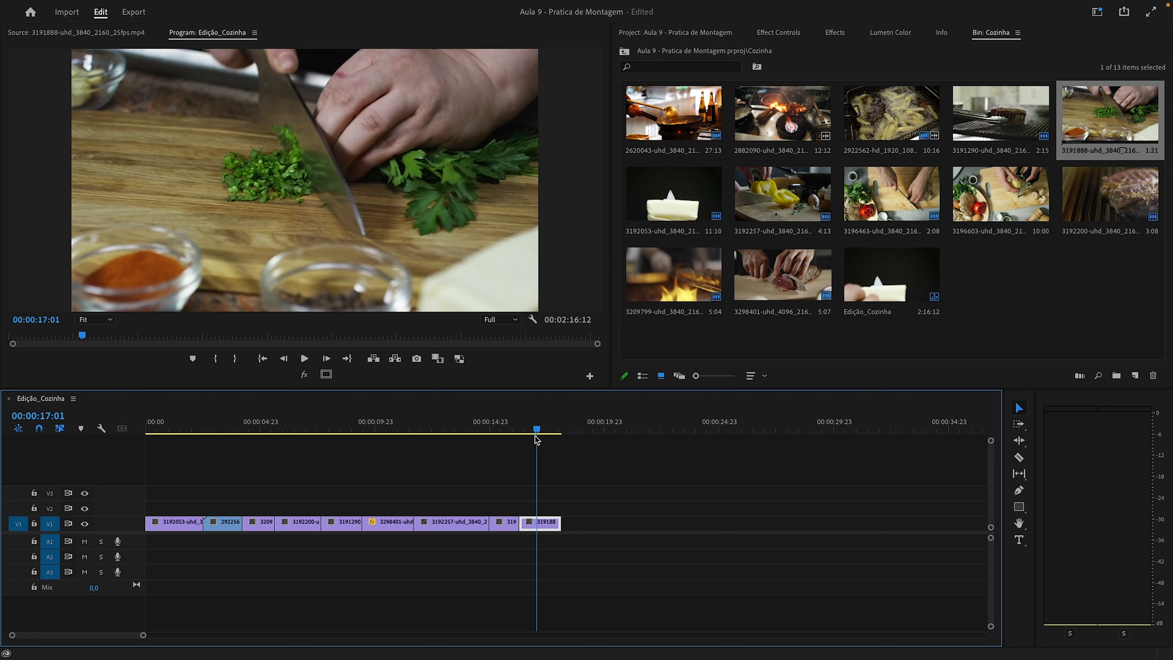
left_click(543, 524)
key("v")
key("Delete")
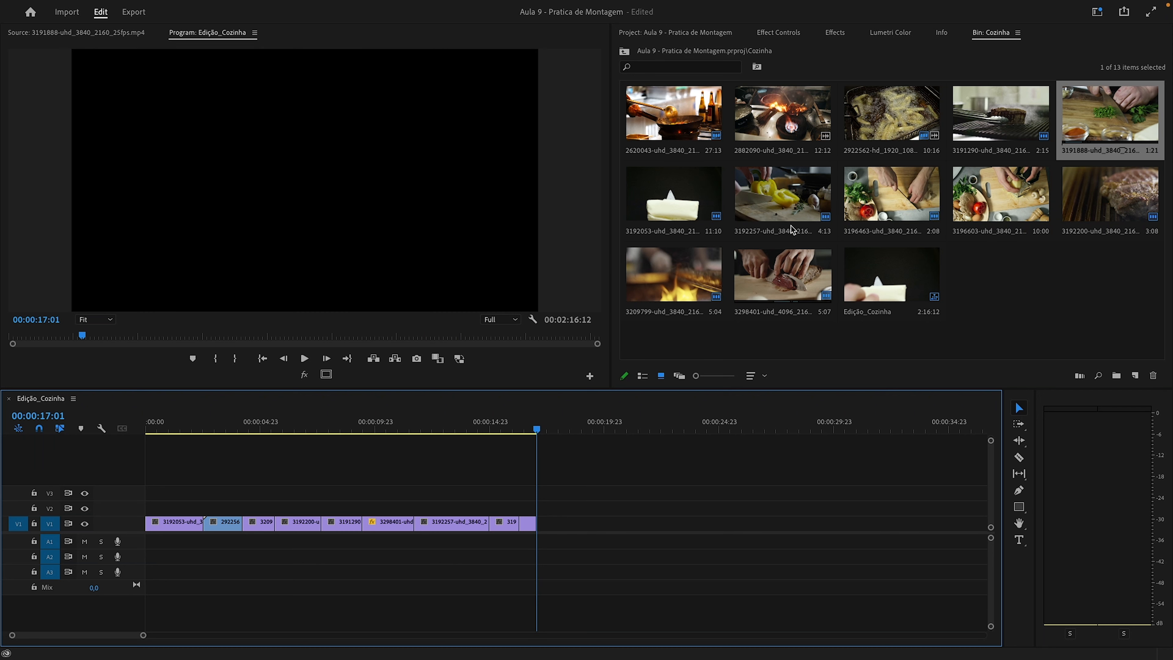
- Open the wok clip 2620043 in the source monitor and mark a 1:21 range
double_click(653, 124)
left_click_drag(84, 356, 115, 363)
key("i")
key("o")
- Place only the video of the marked wok range on V1 at 00:00:17:01 and apply Scale to Frame Size
left_click_drag(290, 332, 547, 527)
left_click(550, 428)
right_click(557, 520)
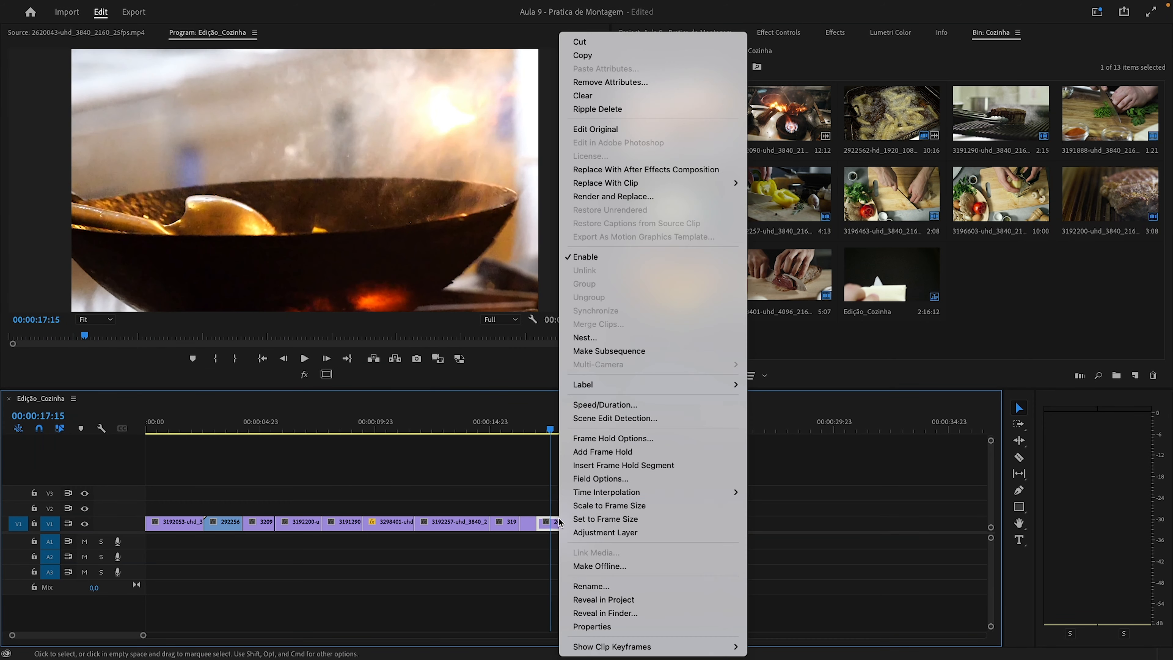
left_click(607, 509)
- Play back the transition from the parsley-chopping clip into the wok clip
left_click(525, 421)
key("space")
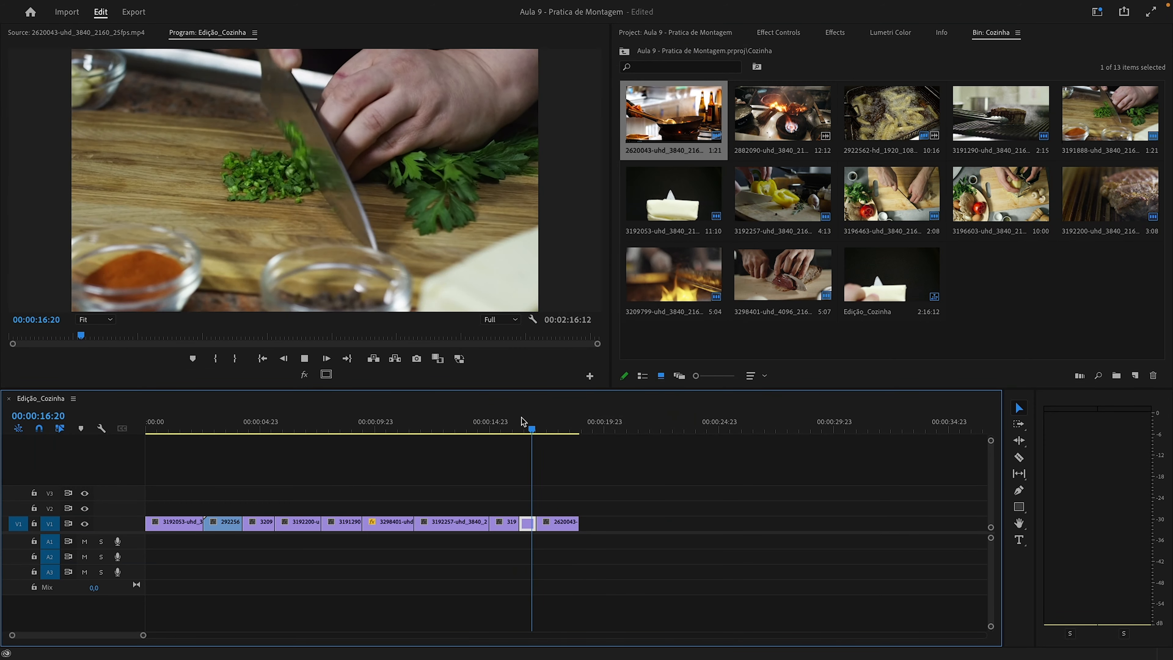
key("space")
left_click(534, 427)
key("space")
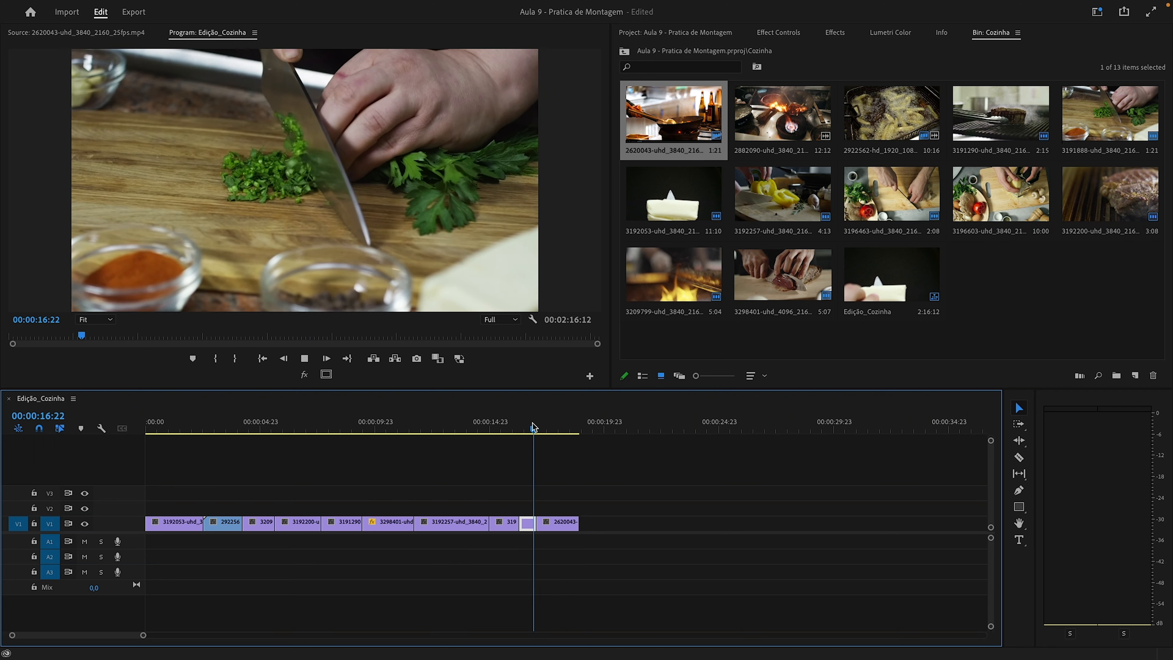
key("space")
- Move the wok clip later on V1 to open a gap and extend the parsley-chopping clip's end by about two frames
mouse_move(554, 524)
left_mouse_down()
mouse_move(566, 536)
mouse_move(567, 524)
left_mouse_up()
left_click(533, 426)
key("=")
key("=")
left_click_drag(576, 430, 588, 436)
left_click_drag(590, 526, 601, 532)
key("Right")
key("Right")
left_click_drag(603, 521, 594, 522)
- Move the wok clip back against the end of the parsley-chopping clip on V1
left_click_drag(643, 430, 647, 430)
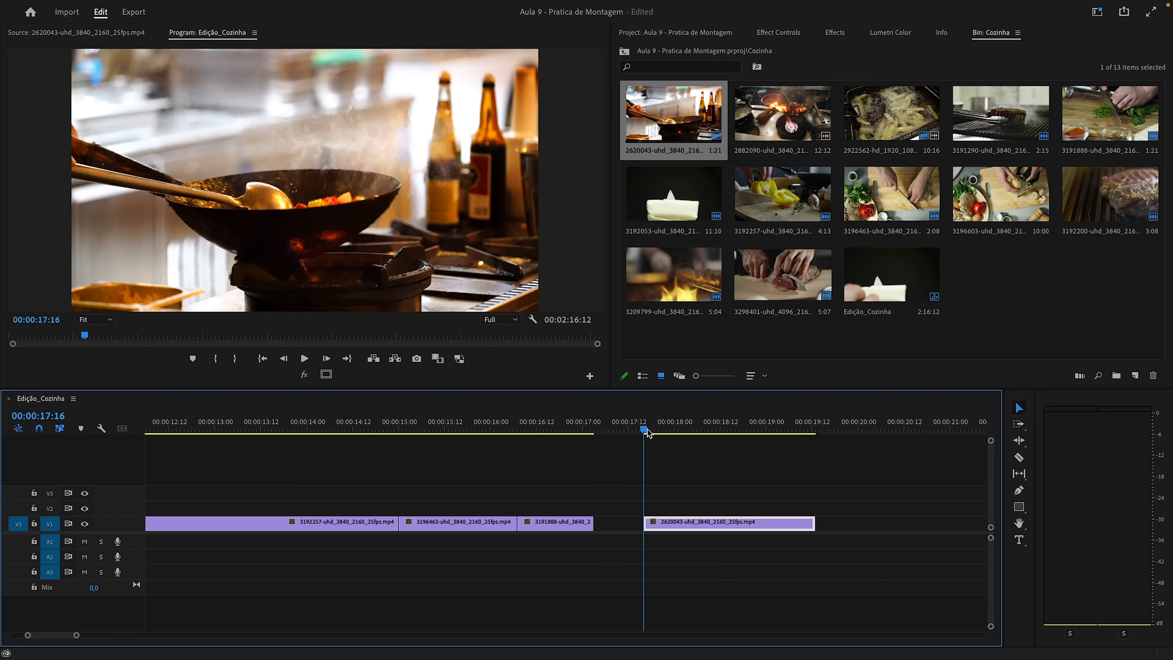
key("Left")
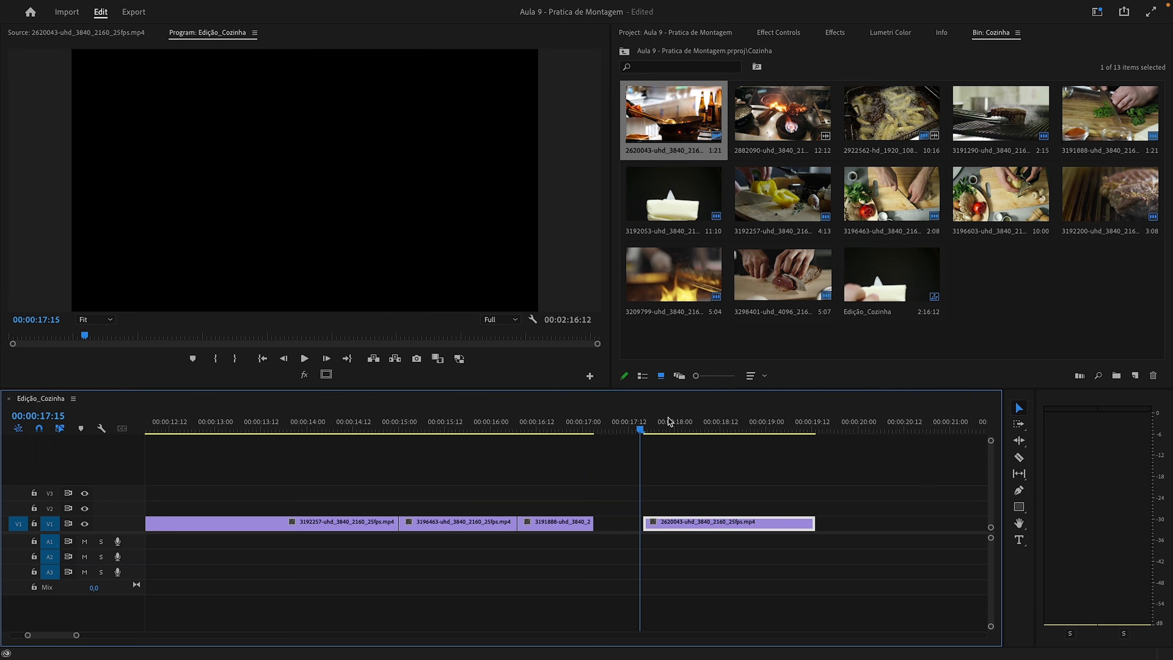
left_click_drag(649, 525, 598, 525)
- Play back the adjusted transition from the parsley-chopping clip into the wok clip and save the project
left_click(576, 423)
key("space")
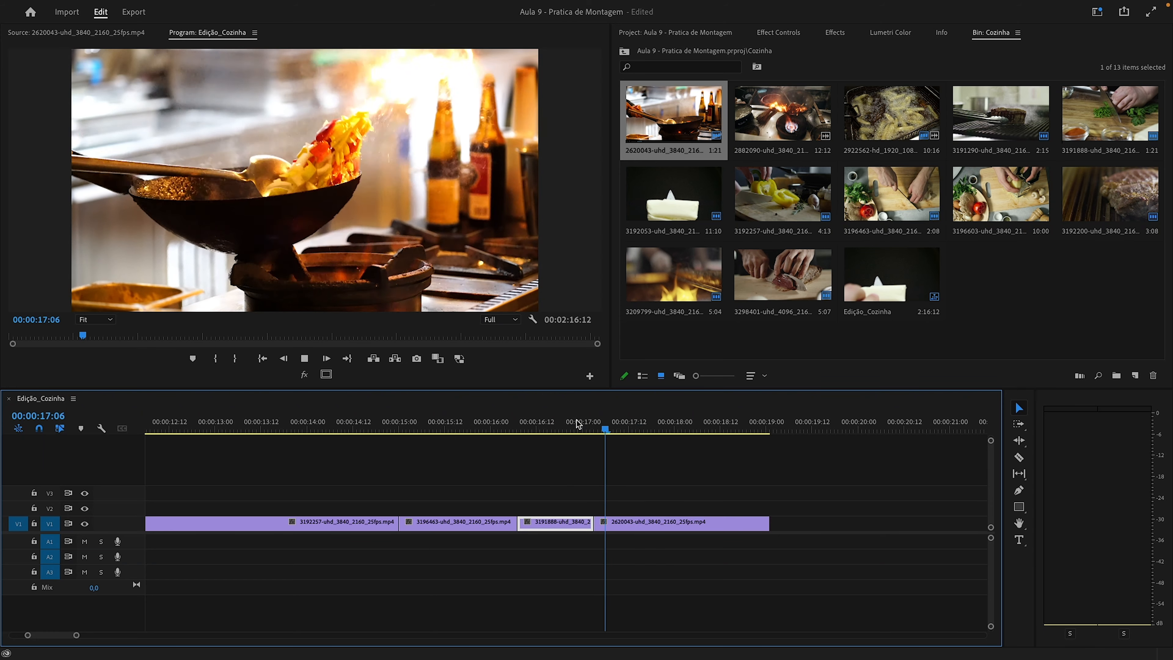
key("space")
left_click(560, 423)
key("space")
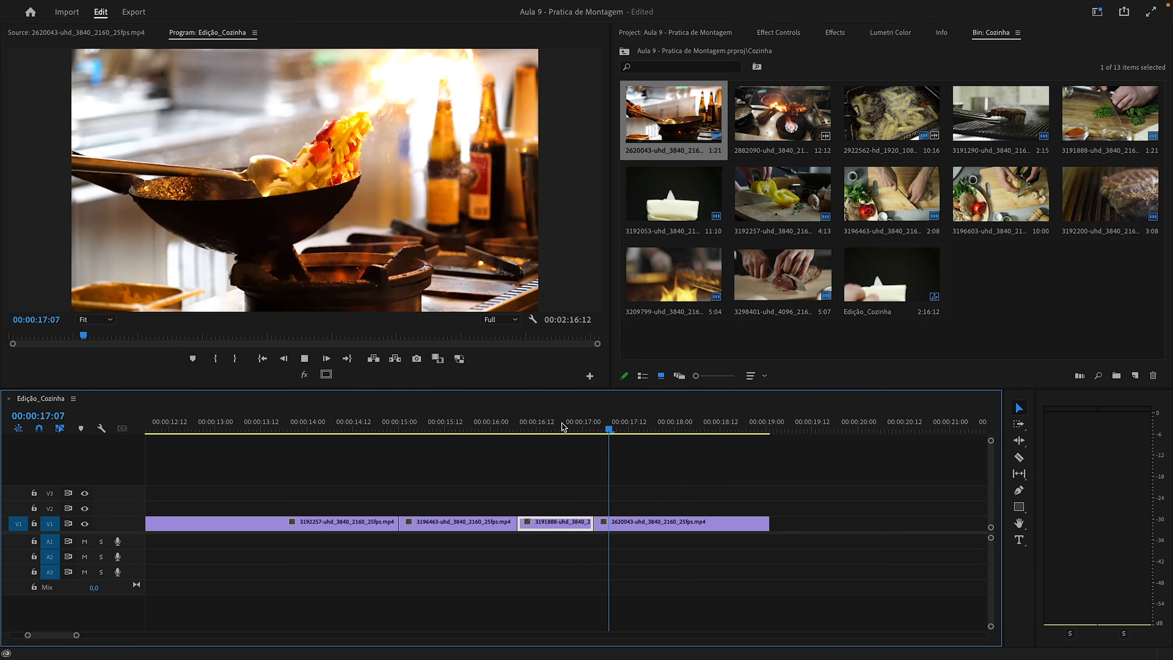
key("space")
left_click(562, 424)
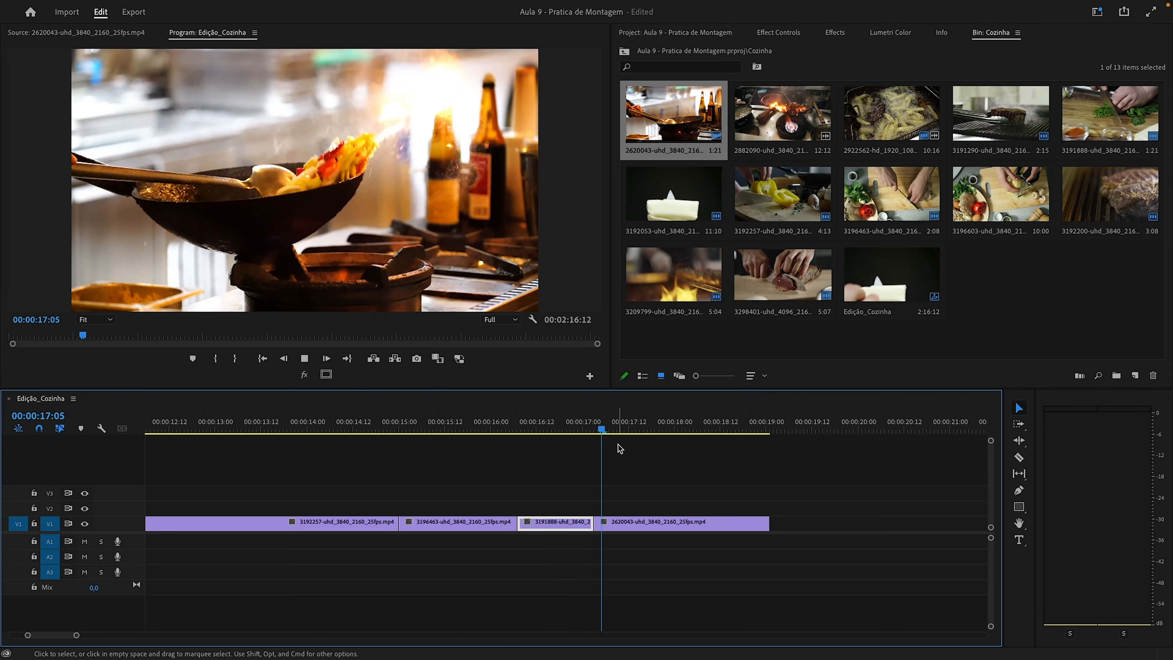
key("space")
key("super+s")
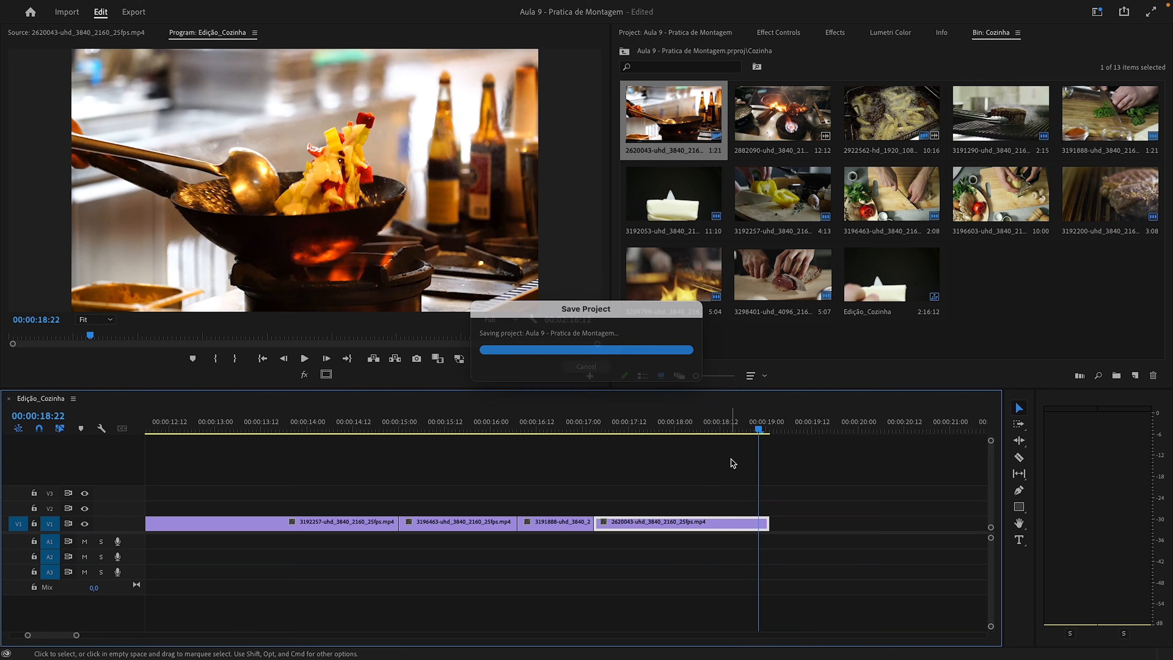